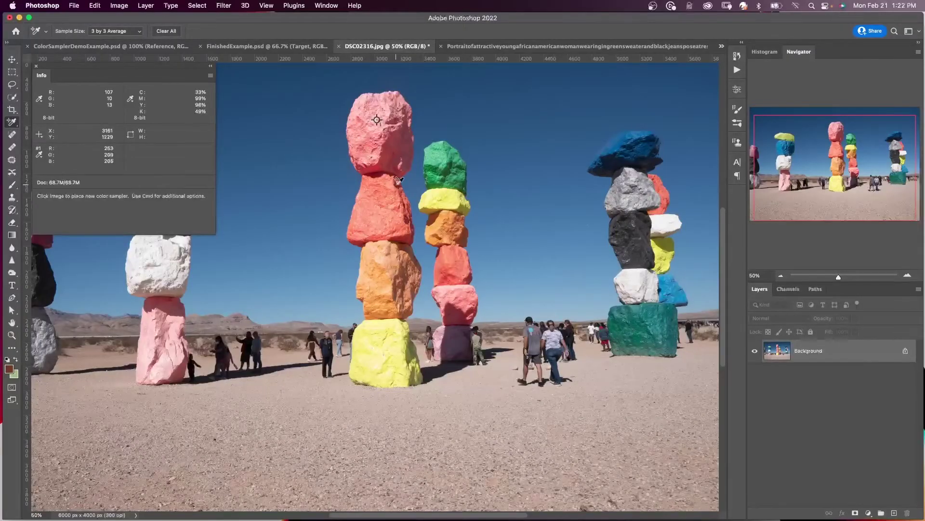
# Place color samplers on the red and orange rocks of the central stack.
pyautogui.click(388, 196)
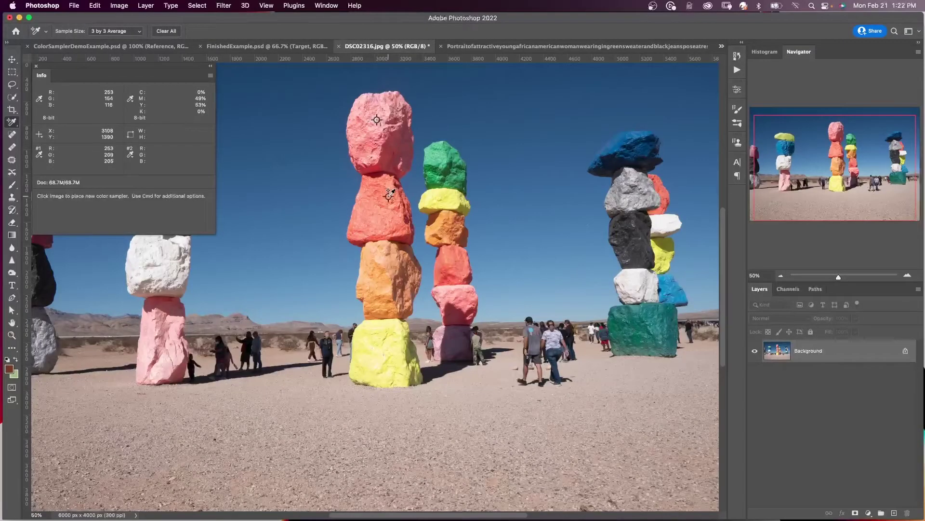
pyautogui.click(390, 269)
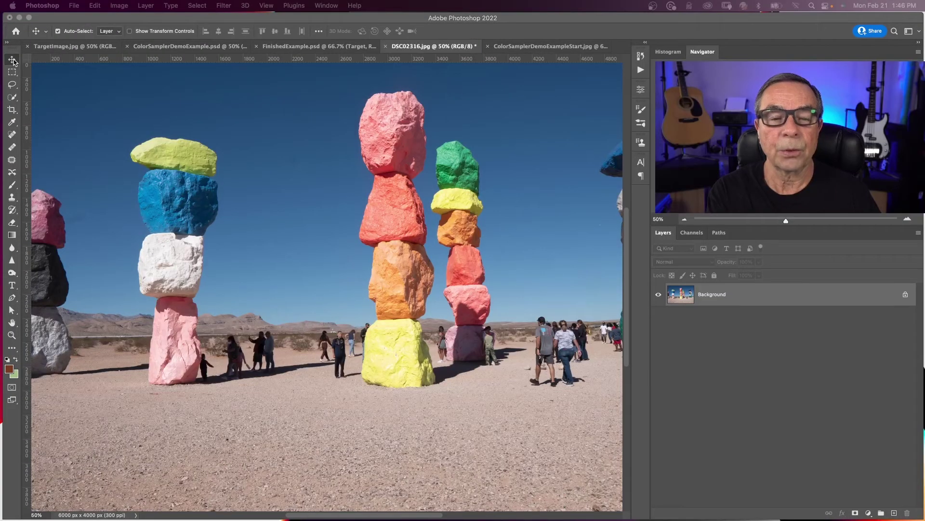
# Activate the Color Sampler tool and show the Info panel.
pyautogui.click(13, 125)
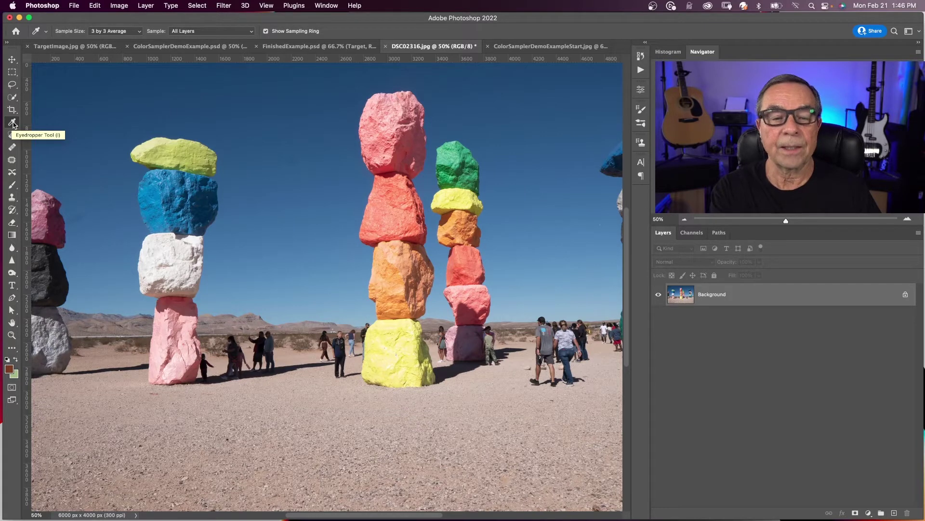
pyautogui.hotkey('shift', 'i')
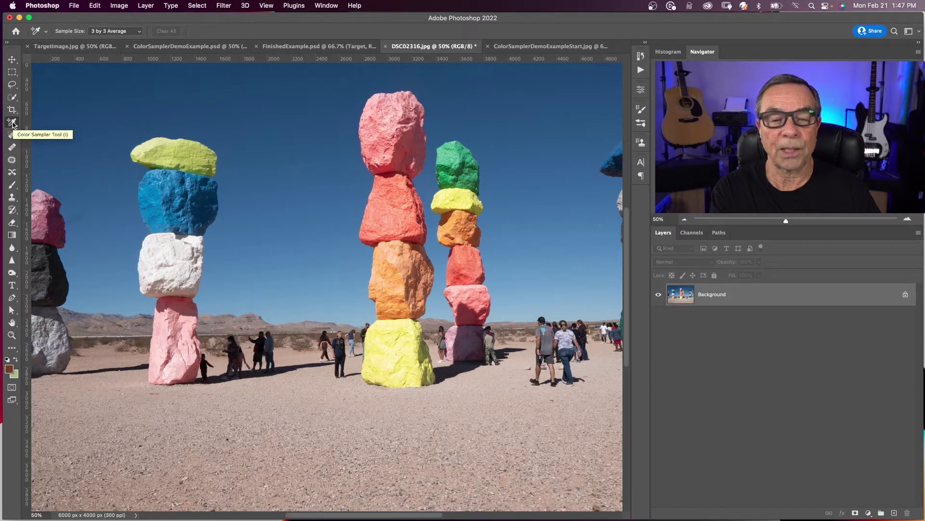
pyautogui.click(327, 7)
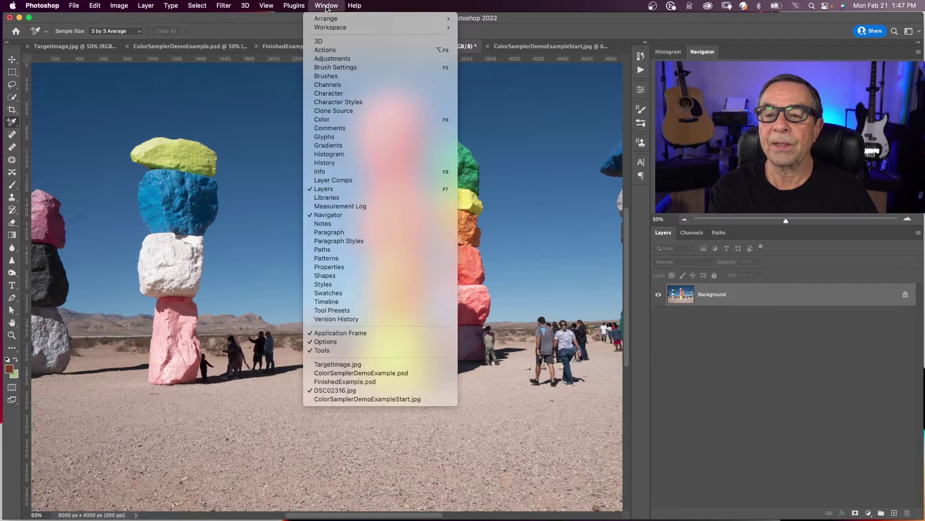
pyautogui.click(324, 171)
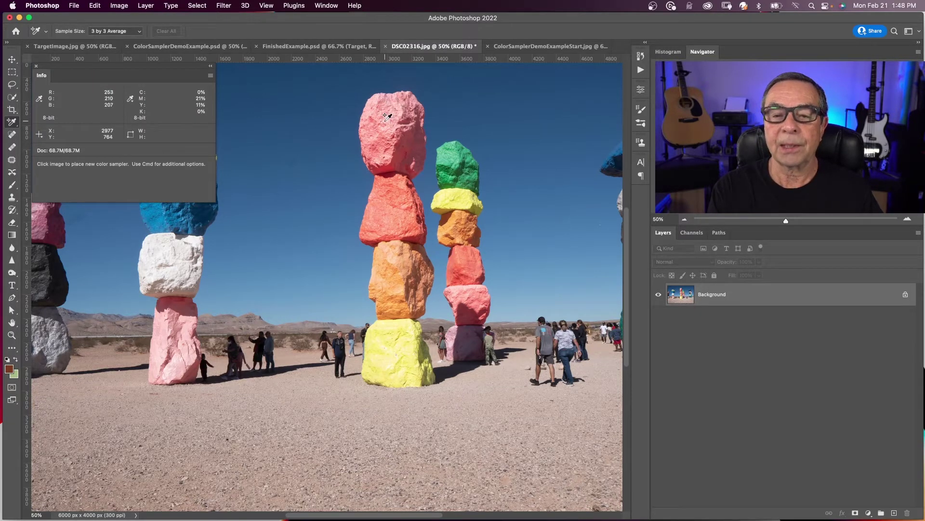
# Place one color sampler on each of the four rocks in the central stack, from the pink top rock down to the yellow base.
pyautogui.click(385, 122)
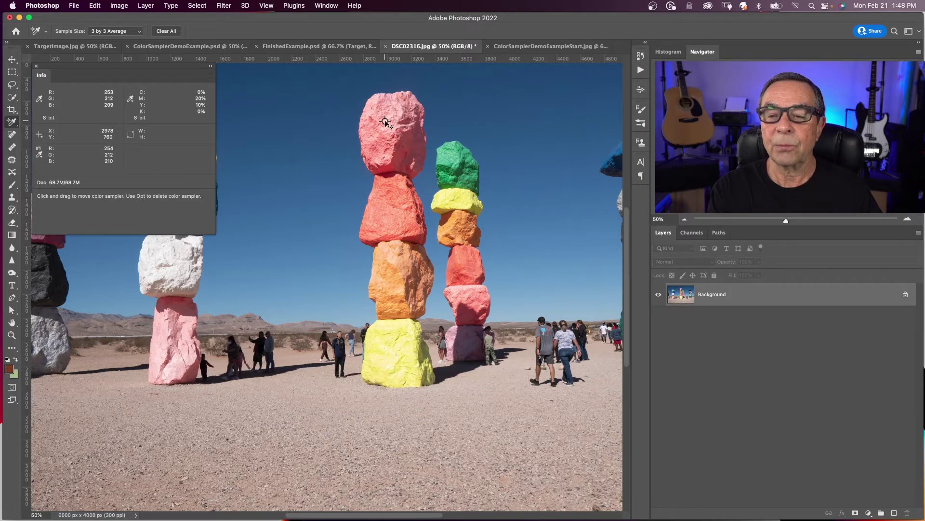
pyautogui.click(392, 202)
pyautogui.click(397, 275)
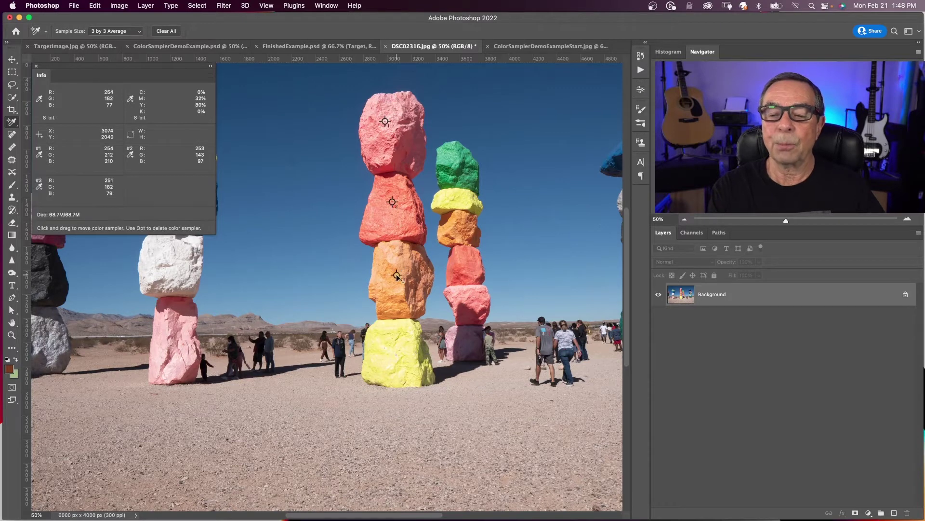
pyautogui.click(399, 341)
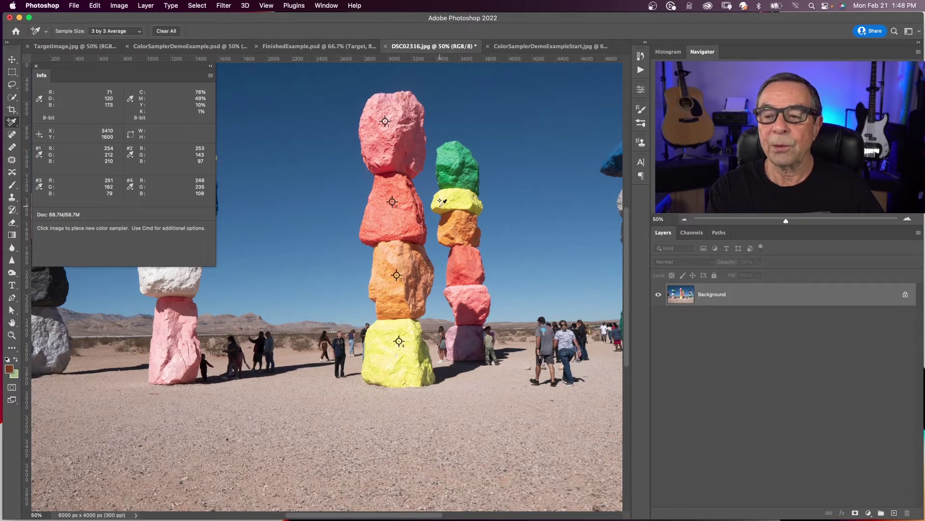
# Place one color sampler on each of the six rocks in the neighbouring stack, from the green top rock down to the purple base.
pyautogui.click(453, 158)
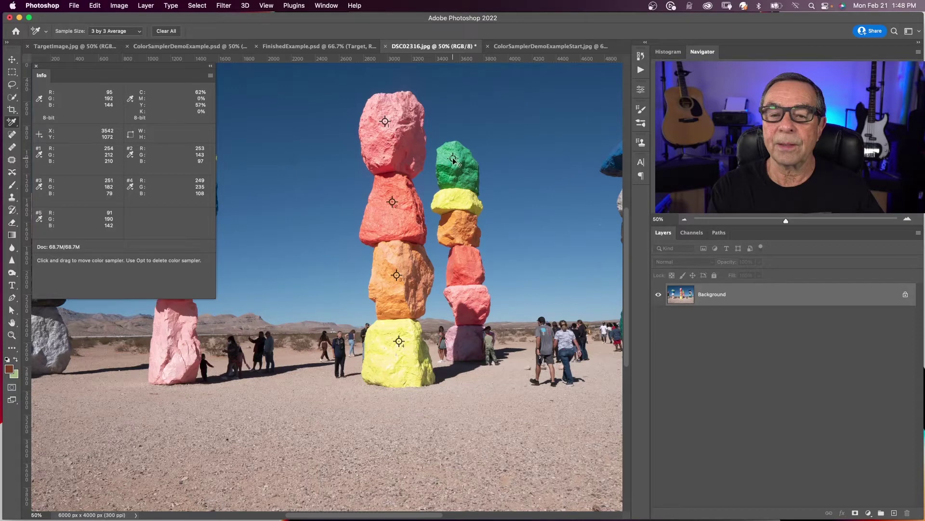
pyautogui.click(456, 199)
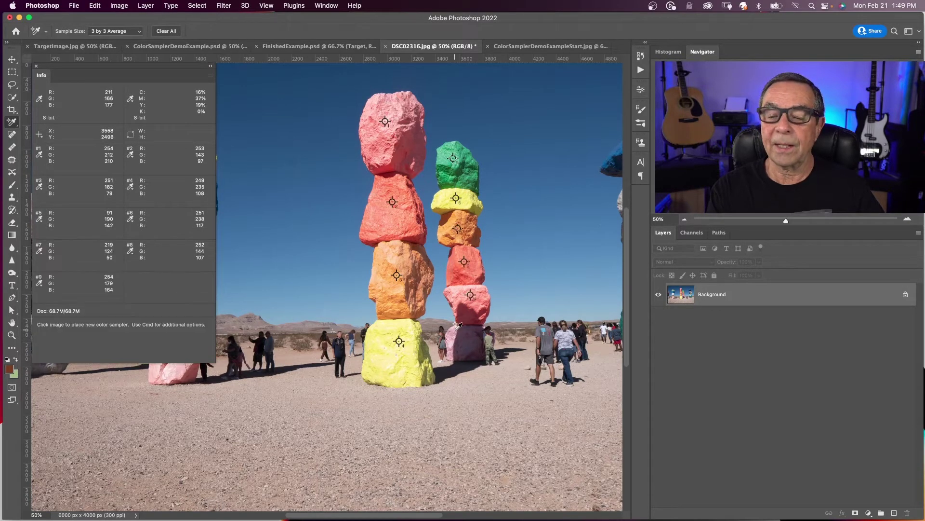
pyautogui.click(452, 336)
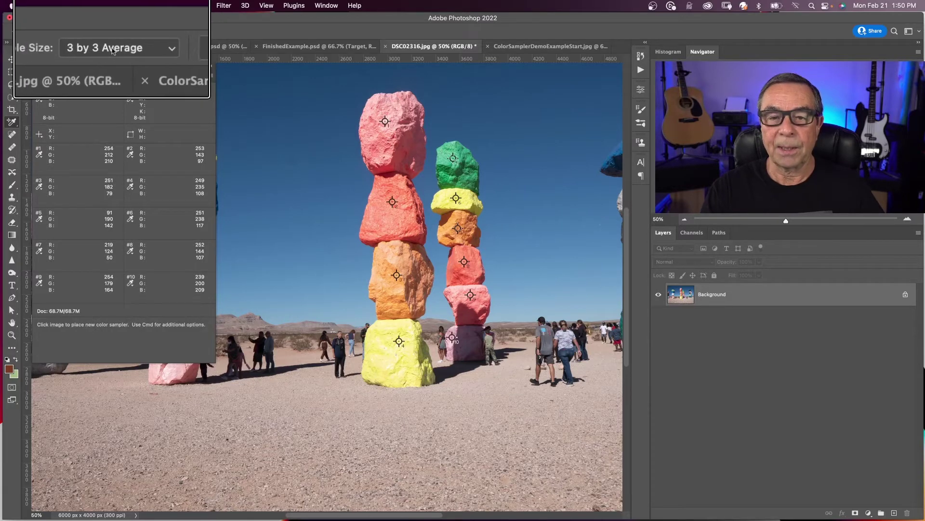
# Try the Point Sample size for the color samplers and set the sample size to 5 by 5 Average.
pyautogui.click(116, 31)
pyautogui.click(106, 22)
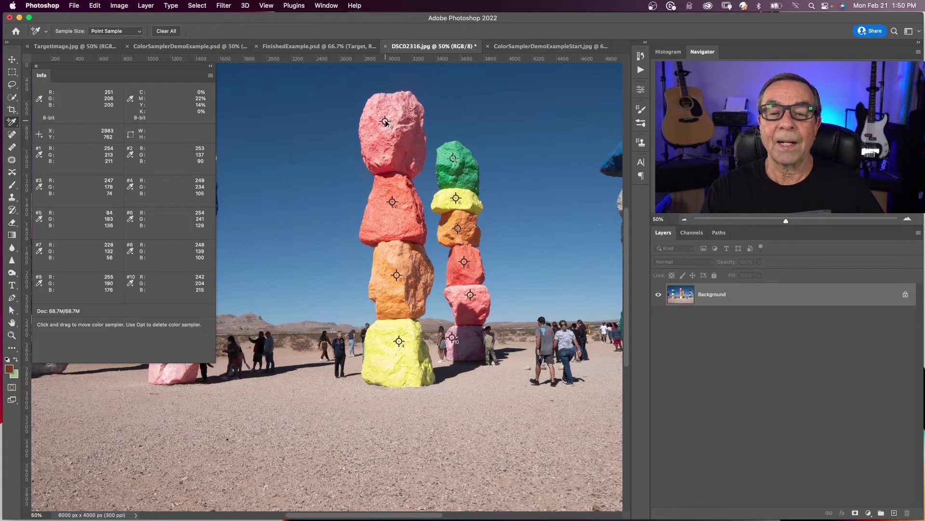
pyautogui.click(137, 31)
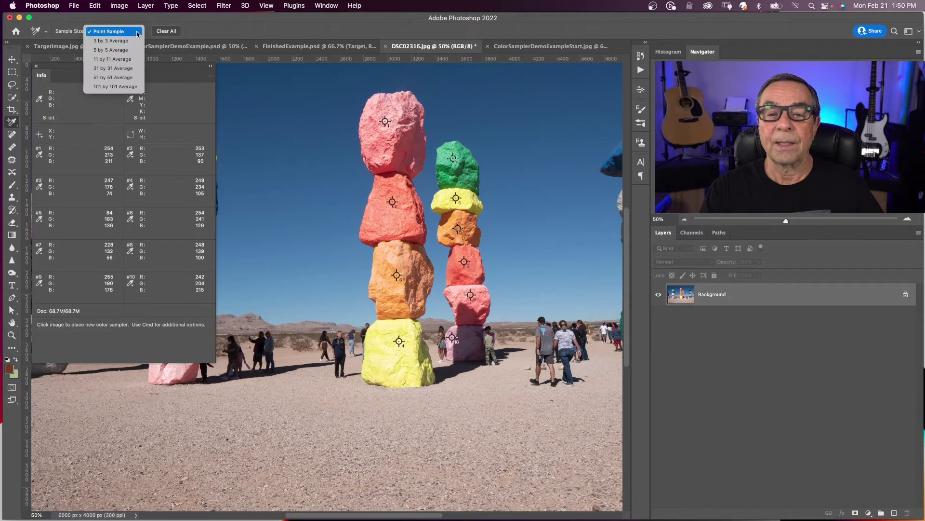
pyautogui.click(121, 50)
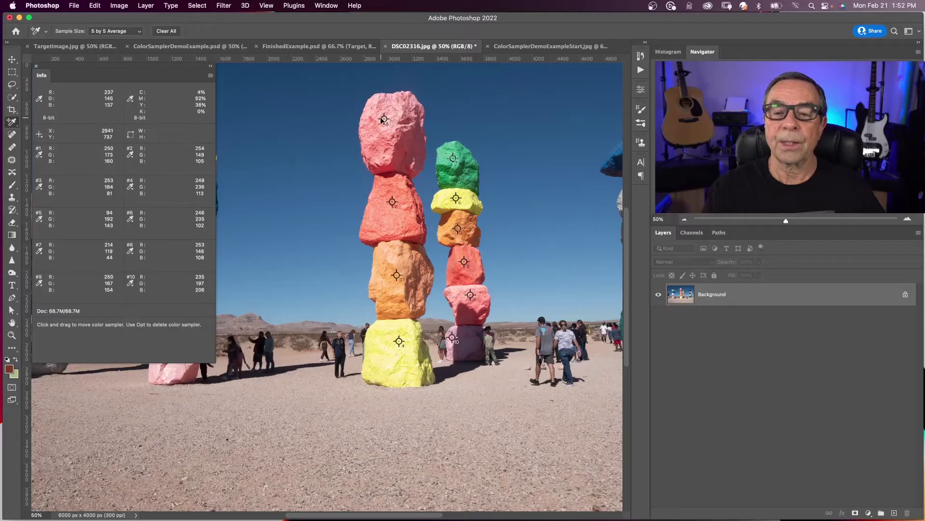
# Move color sampler 1 to a slightly different spot on the pink top rock of the central stack.
pyautogui.moveTo(662, 20); pyautogui.dragTo(658, 13)
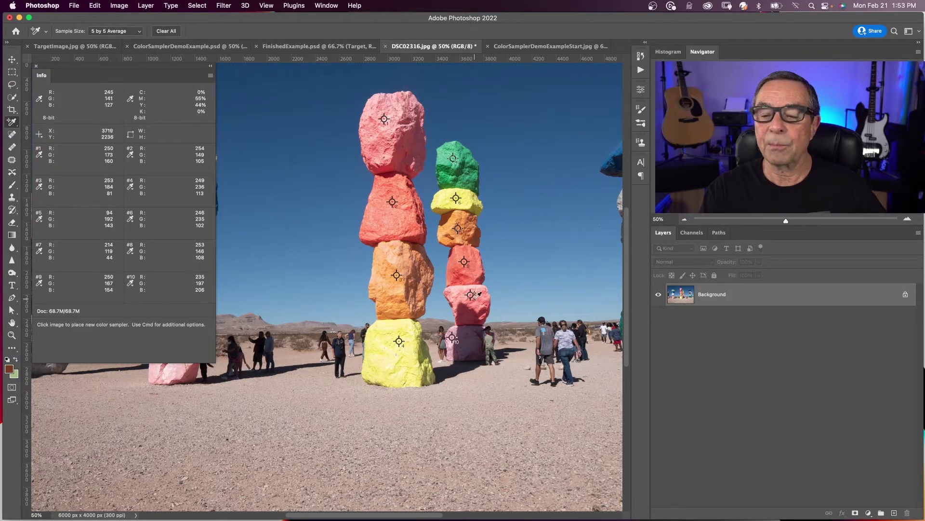
pyautogui.scroll(-1, 429, 324)
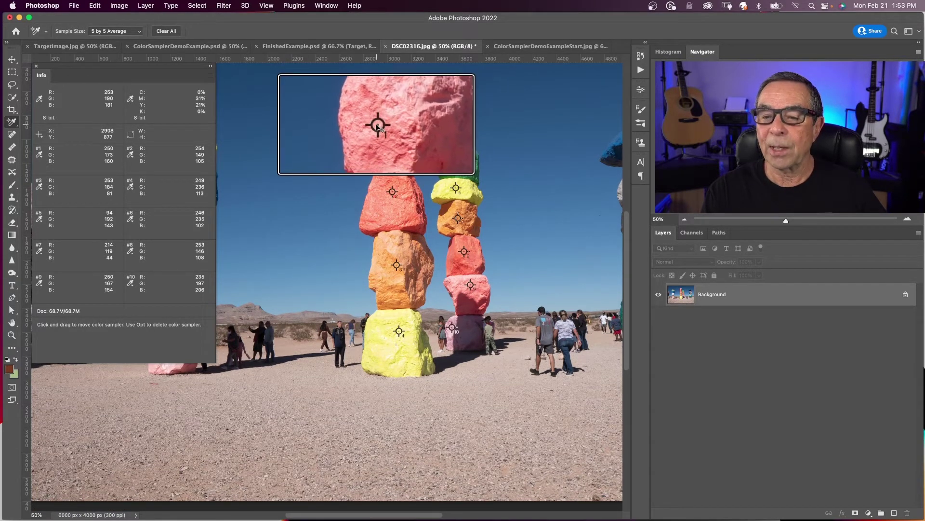
pyautogui.moveTo(377, 136)
pyautogui.mouseDown()
pyautogui.moveTo(369, 176)
pyautogui.moveTo(378, 116)
pyautogui.mouseUp()
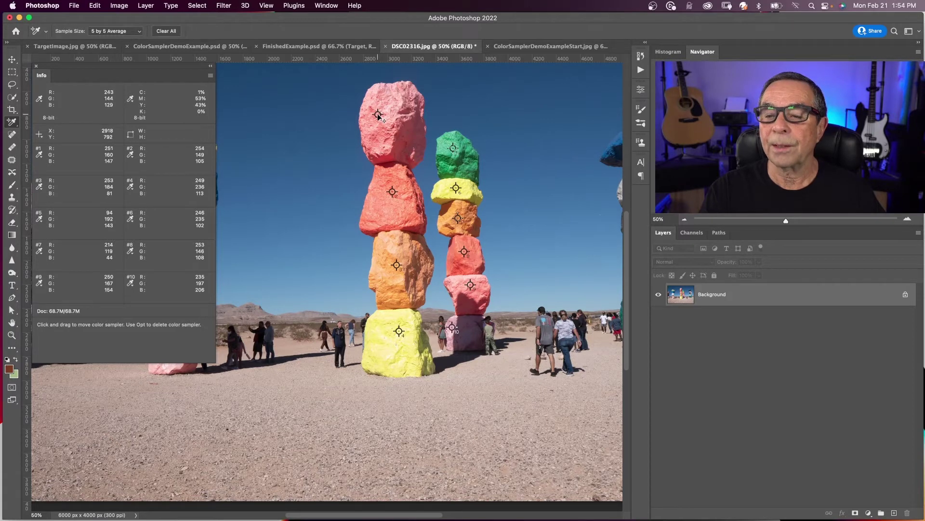
pyautogui.press('alt')
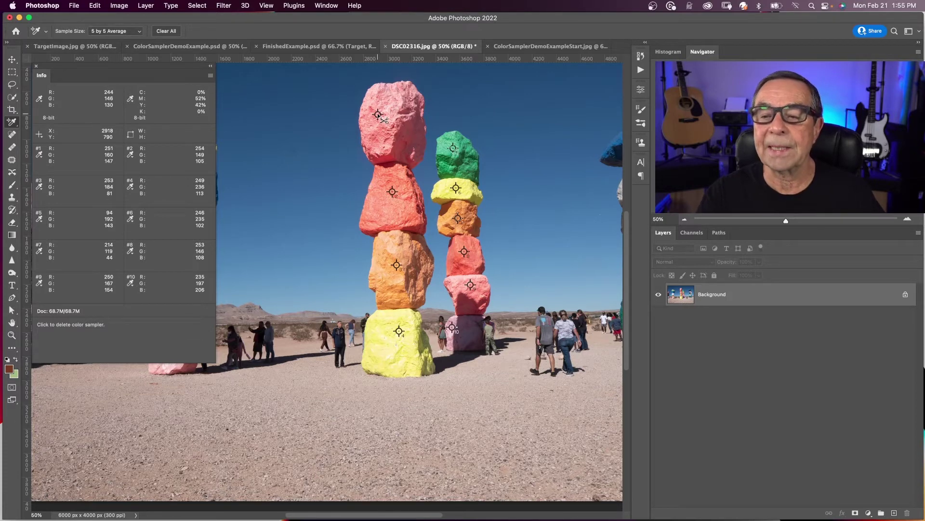
pyautogui.scroll(-1, 378, 114)
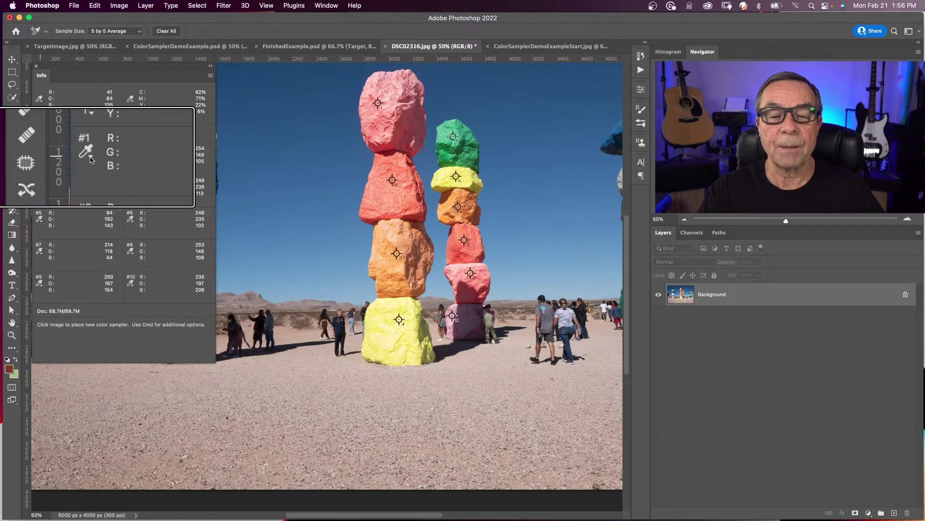
# Switch color sampler 1's readout to CMYK Color and back to Actual Color.
pyautogui.click(40, 158)
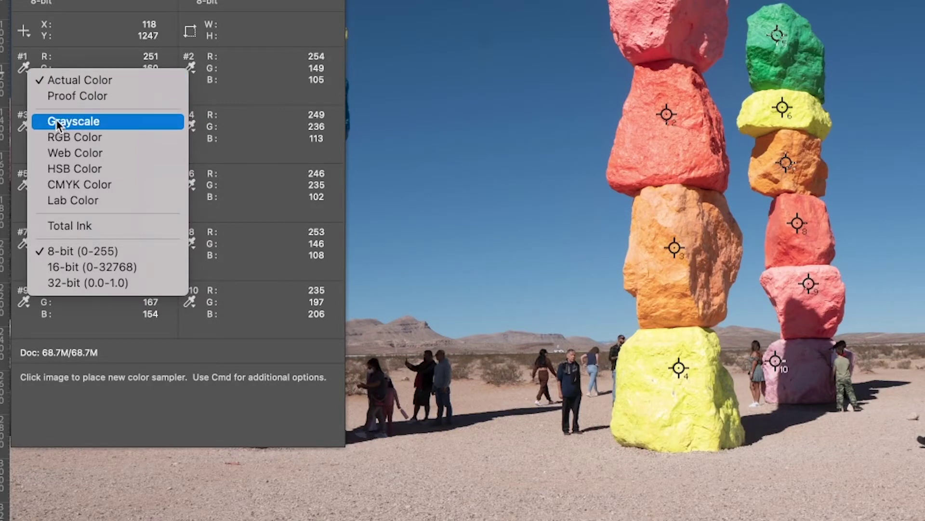
pyautogui.click(88, 186)
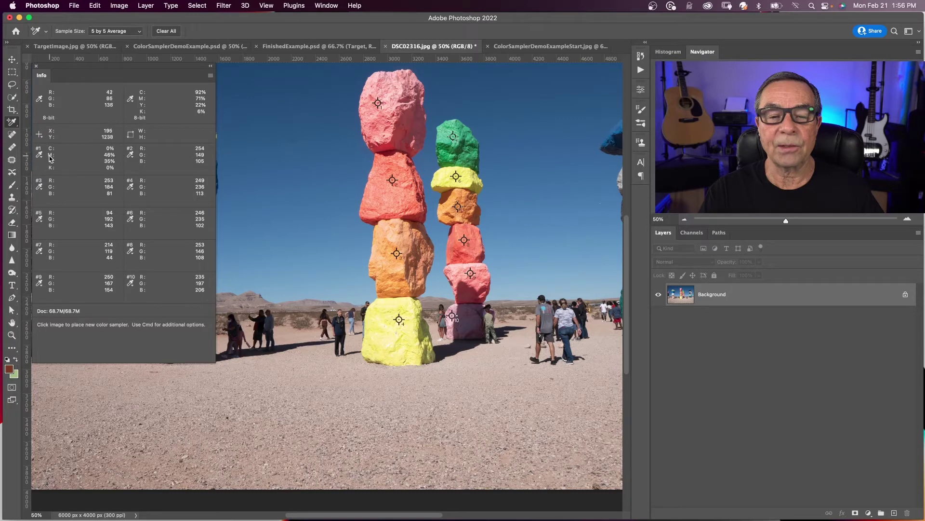
pyautogui.click(41, 156)
pyautogui.click(64, 162)
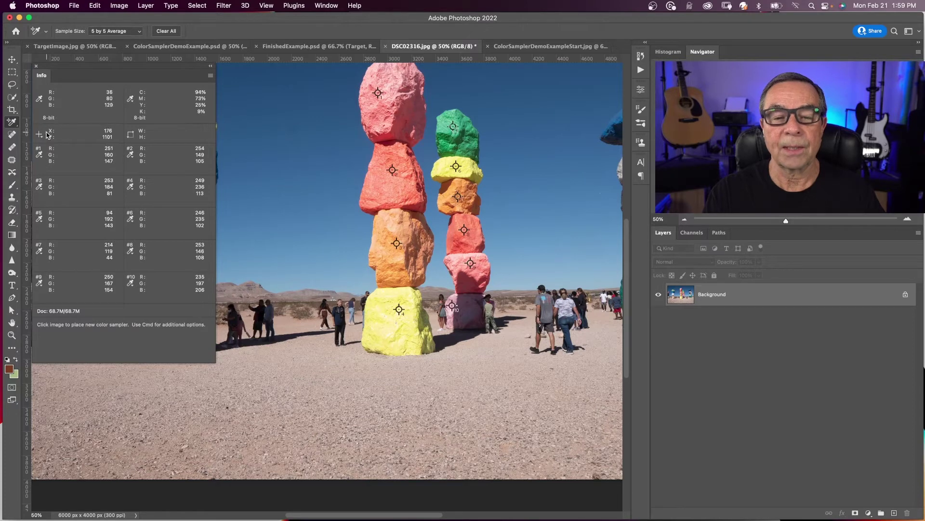
# Set the Info cursor coordinates to Pixels and clear all color samplers from the image.
pyautogui.click(41, 137)
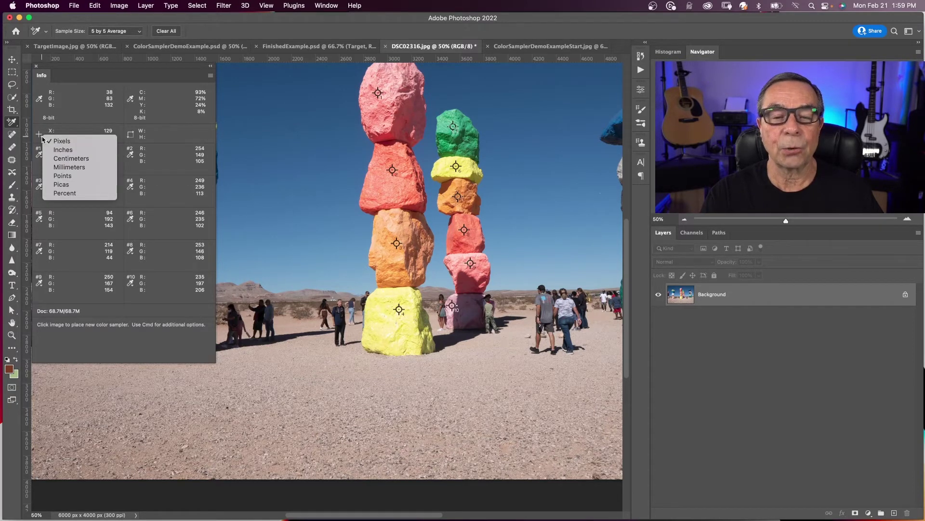
pyautogui.click(66, 143)
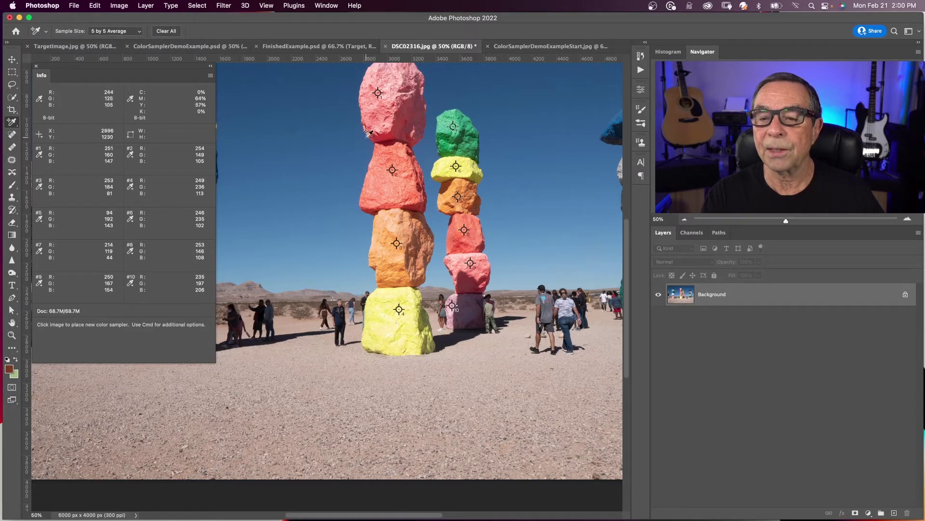
pyautogui.click(167, 31)
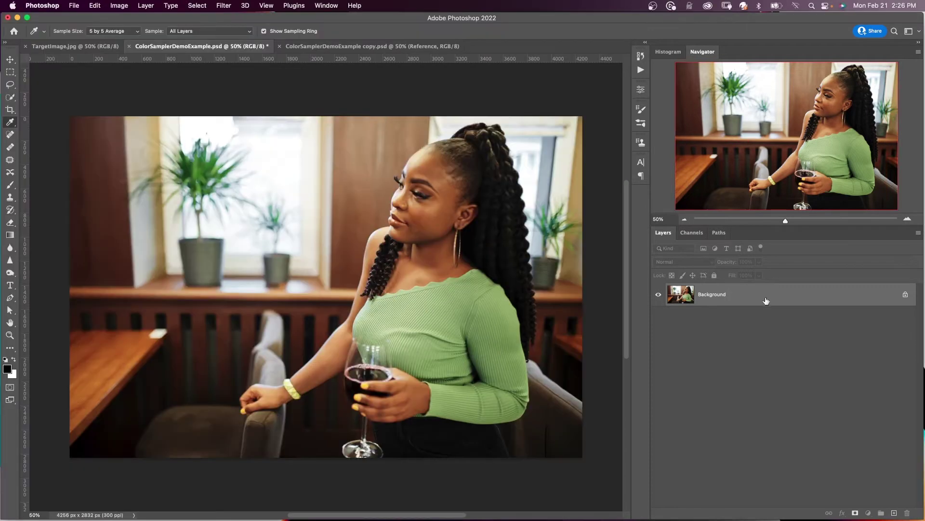
# Add two empty layers above the Background in ColorSamplerDemoExample.psd, naming the upper one Reference and the lower one Target.
pyautogui.click(895, 513)
pyautogui.click(895, 513)
pyautogui.doubleClick(710, 297)
pyautogui.write('Reference')
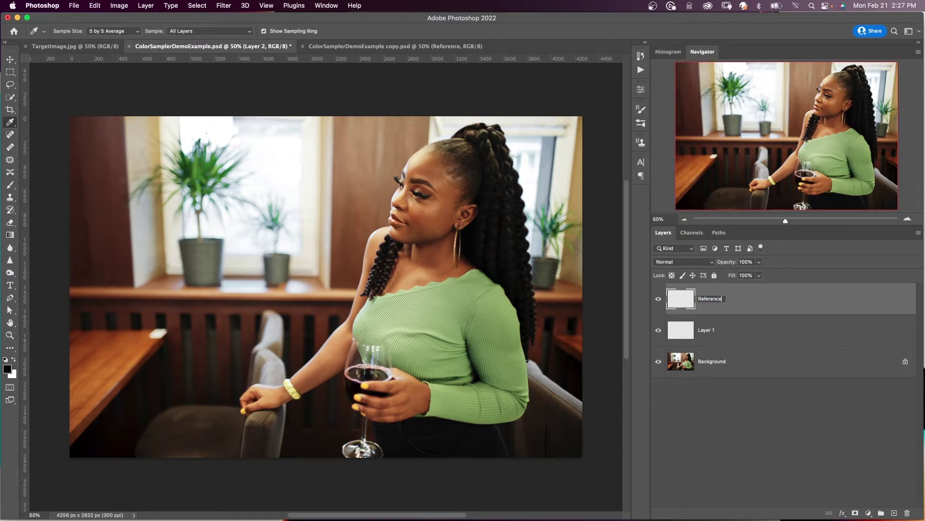
pyautogui.press('Tab')
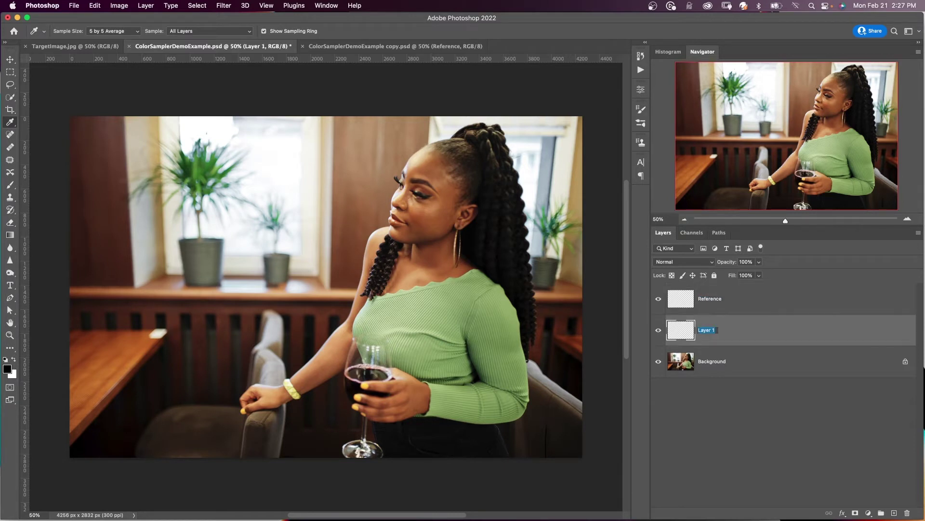
pyautogui.write('Target')
pyautogui.press('Return')
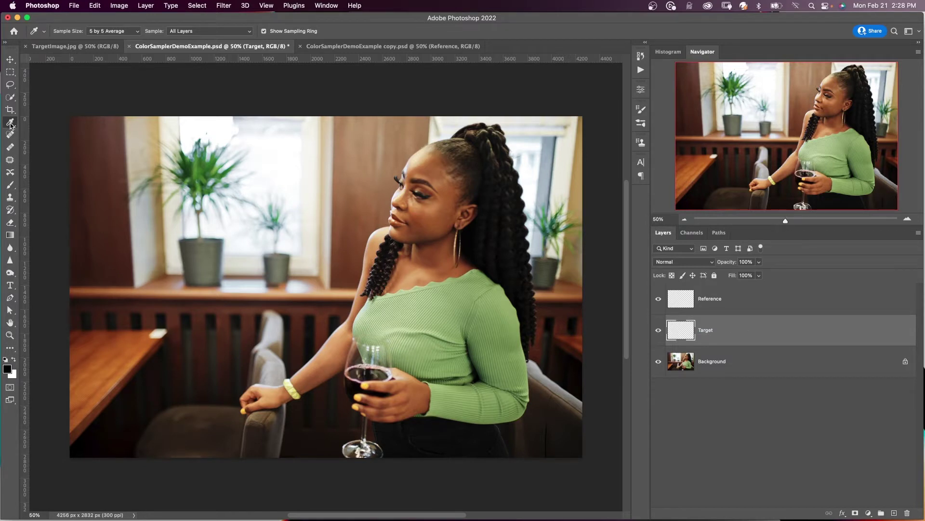
# Set up the Brush tool with the Hard Round tip and 100% flow.
pyautogui.click(10, 187)
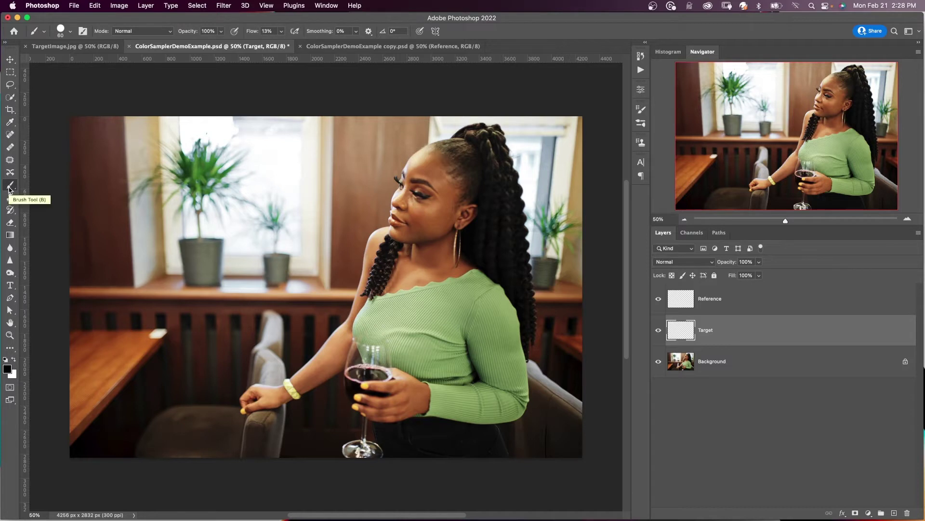
pyautogui.click(70, 31)
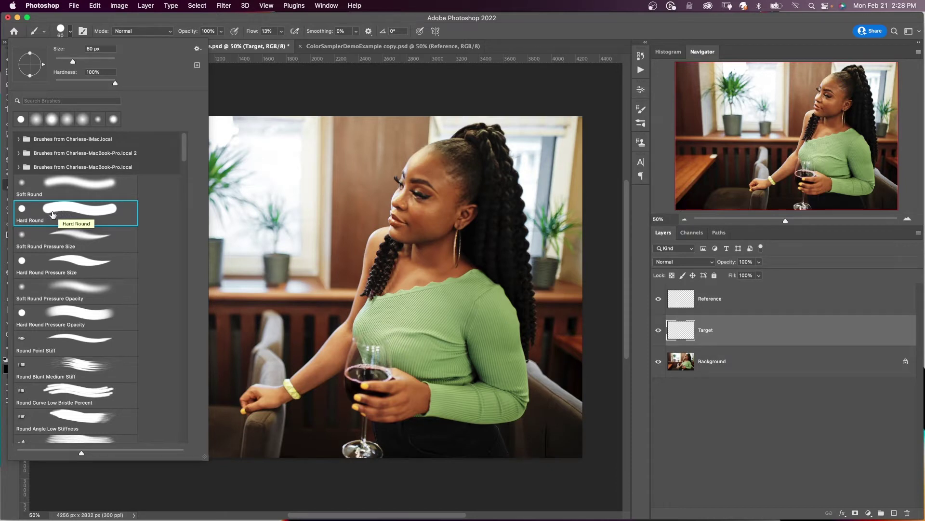
pyautogui.click(281, 31)
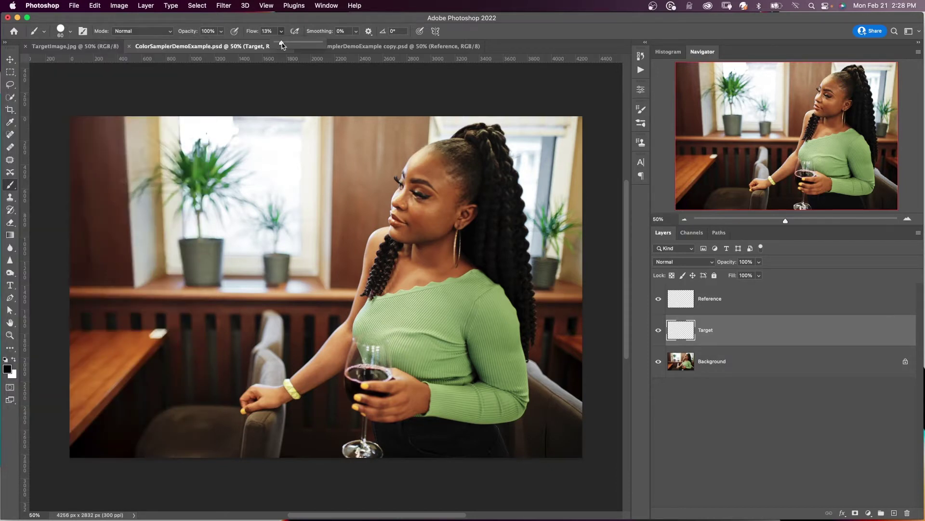
pyautogui.moveTo(283, 45); pyautogui.dragTo(322, 46)
# Sample the green of the woman's sweater as the foreground color.
pyautogui.press('super+plus')
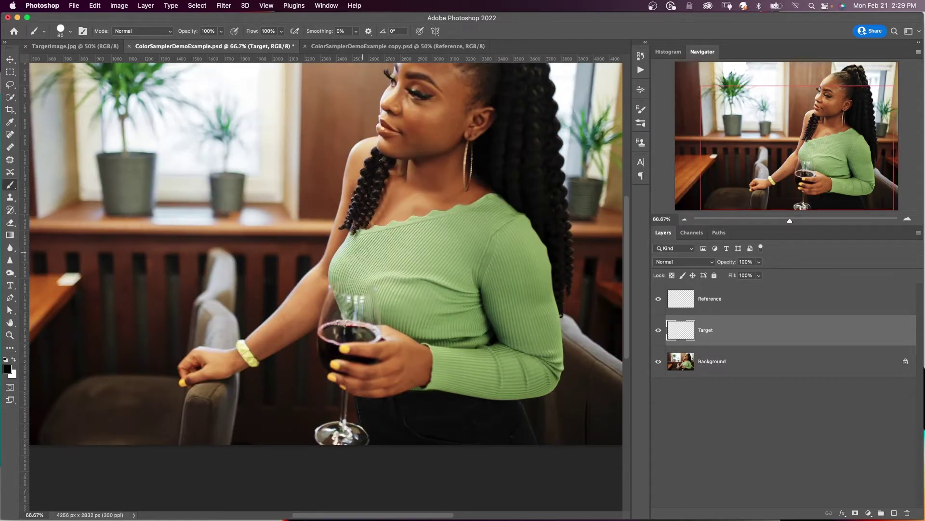
pyautogui.keyDown('alt'); pyautogui.click(365, 251); pyautogui.keyUp('alt')
pyautogui.keyDown('alt'); pyautogui.click(356, 243); pyautogui.keyUp('alt')
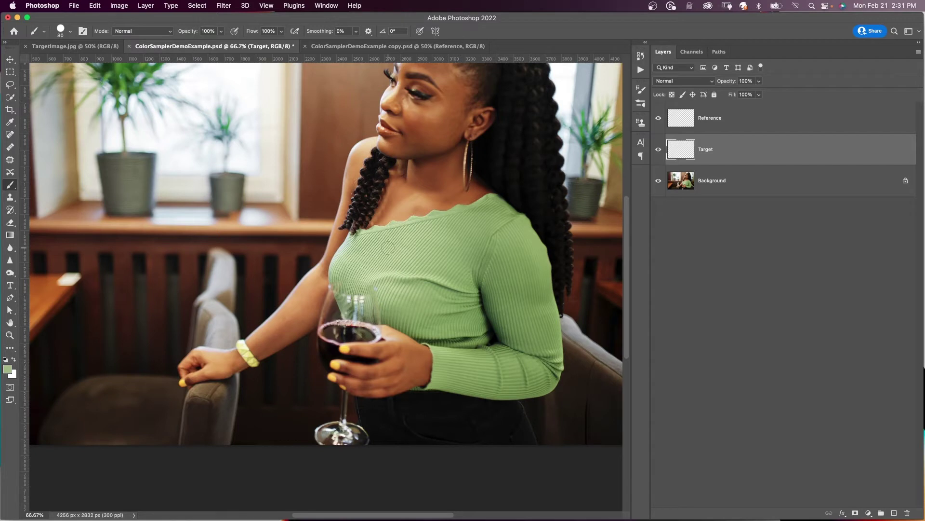
# Add a Curves adjustment layer above the Target layer and activate its on-image adjustment tool.
pyautogui.click(869, 513)
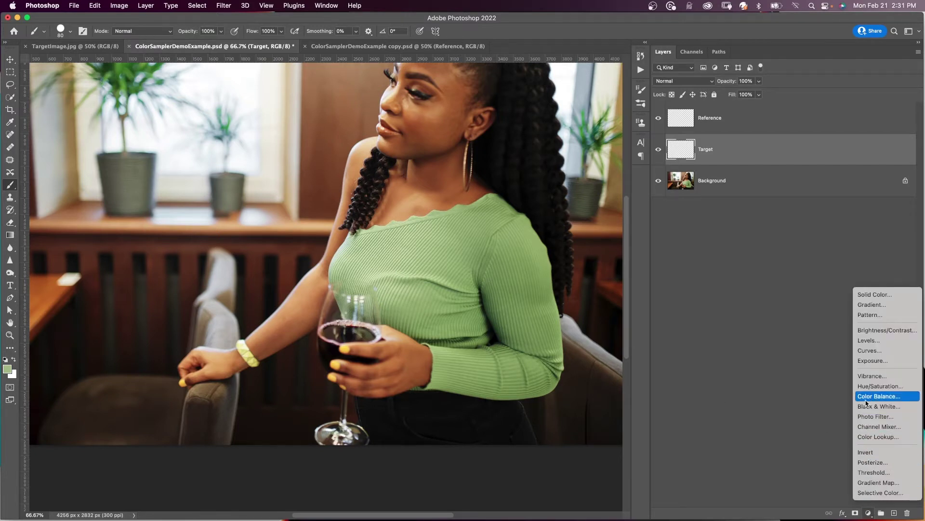
pyautogui.click(867, 354)
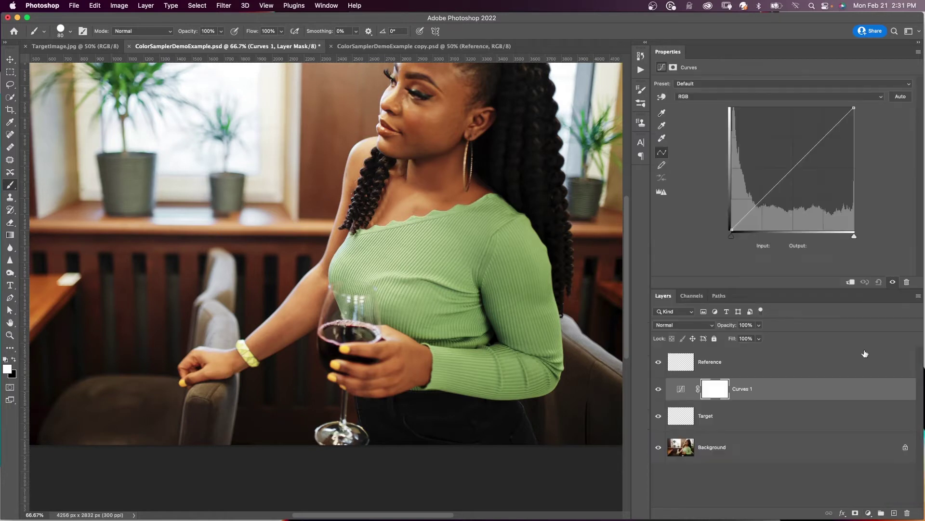
pyautogui.click(662, 98)
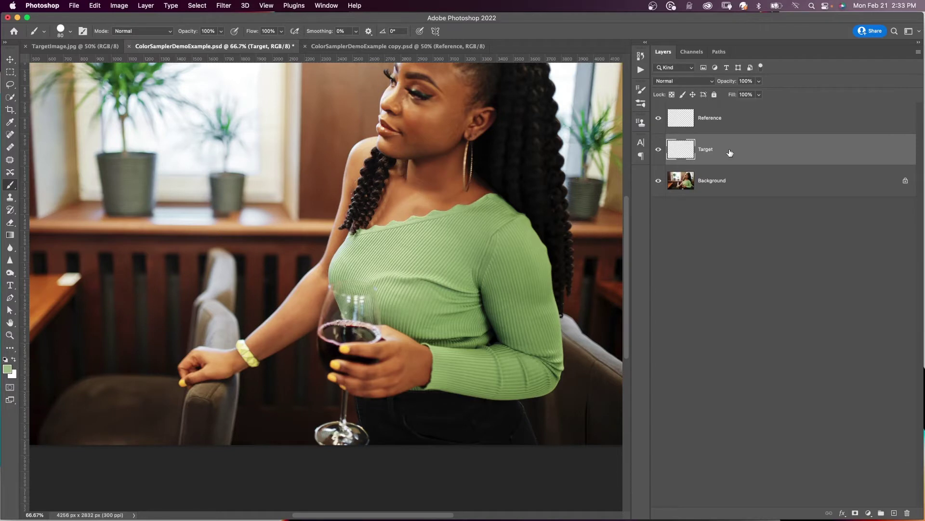
# Sample a light green from the sweater and paint a horizontal swatch on the Target layer with a 200 px brush.
pyautogui.keyDown('alt'); pyautogui.click(350, 243); pyautogui.keyUp('alt')
pyautogui.press(']')
pyautogui.press(']')
pyautogui.press(']')
pyautogui.press(']')
pyautogui.press(']')
pyautogui.press(']')
pyautogui.click(146, 183)
pyautogui.click(162, 181)
pyautogui.moveTo(162, 182); pyautogui.dragTo(212, 185)
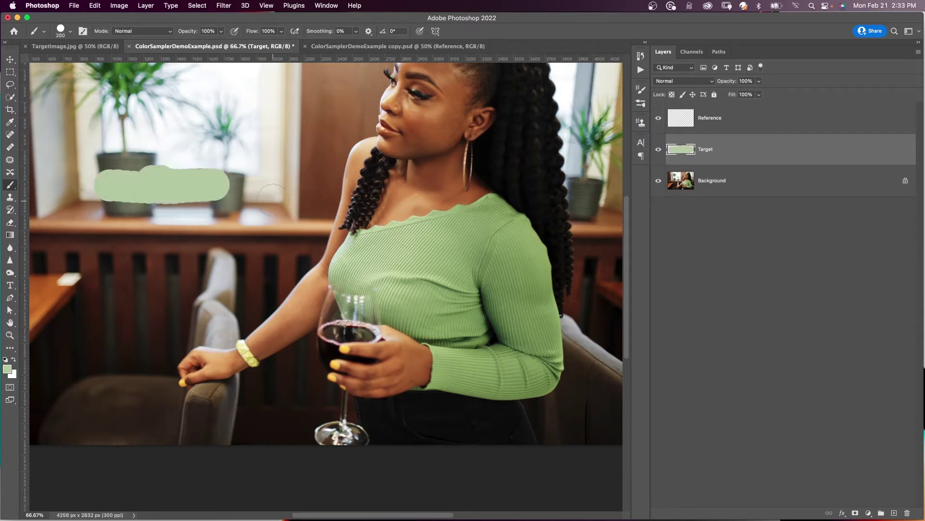
# Sample a midtone and a dark shadow green from the sweater and paint a swatch of each below the light green one.
pyautogui.keyDown('alt'); pyautogui.click(516, 264); pyautogui.keyUp('alt')
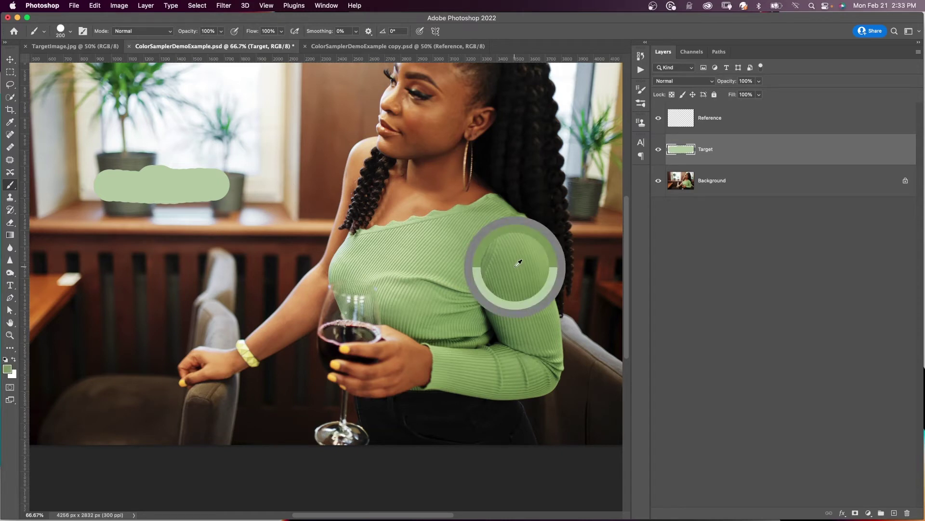
pyautogui.moveTo(111, 211); pyautogui.dragTo(219, 210)
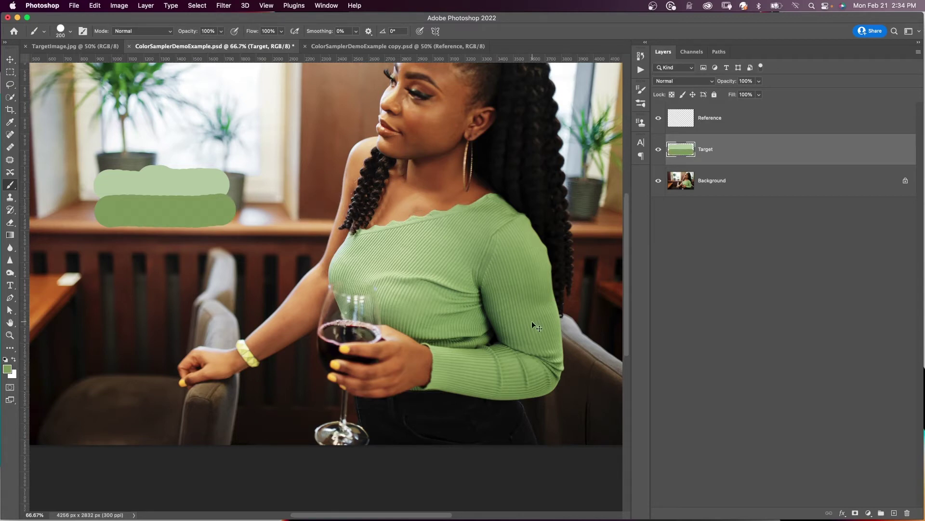
pyautogui.press('super+plus')
pyautogui.keyDown('alt'); pyautogui.click(575, 340); pyautogui.keyUp('alt')
pyautogui.keyDown('alt'); pyautogui.click(513, 364); pyautogui.keyUp('alt')
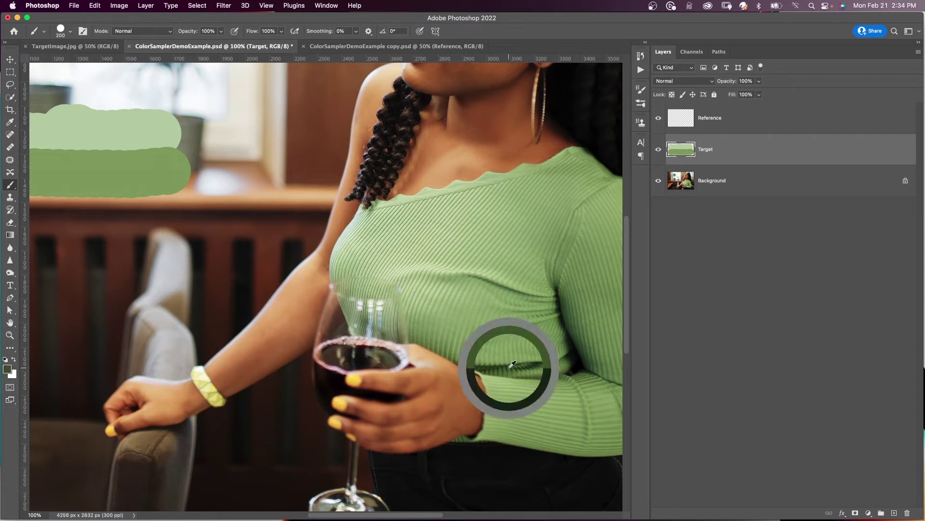
pyautogui.moveTo(111, 209); pyautogui.dragTo(263, 212)
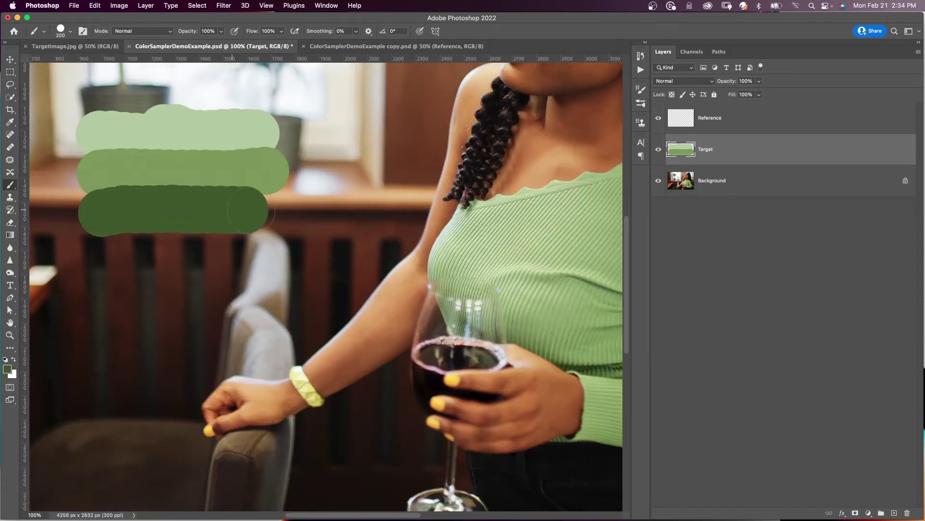
pyautogui.moveTo(263, 212); pyautogui.dragTo(289, 212)
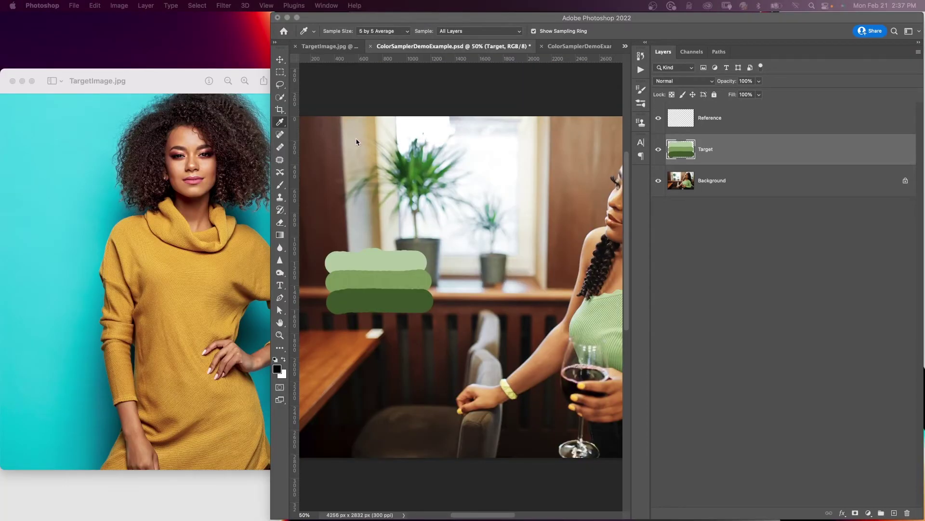
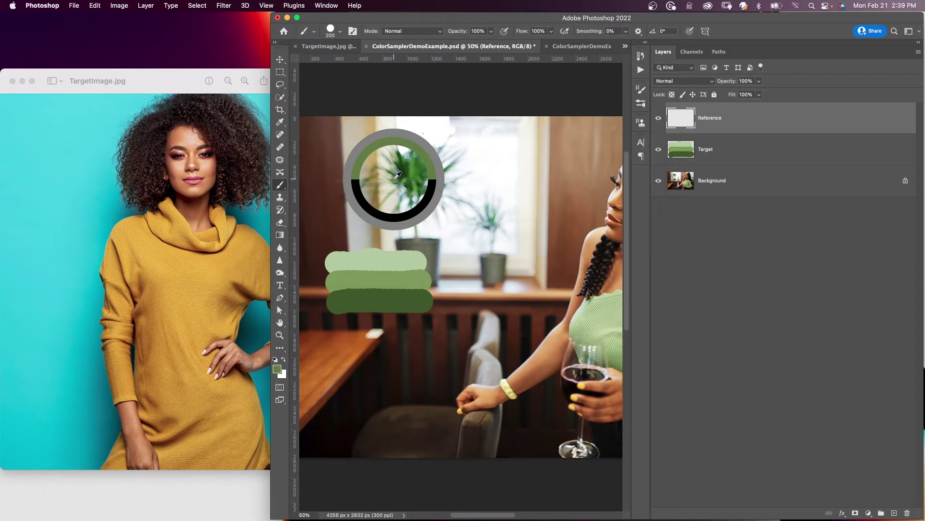
# Sample the light yellow of the sweater in TargetImage.jpg and paint it on the Reference layer beside the light green swatch.
pyautogui.moveTo(398, 175); pyautogui.dragTo(379, 182)
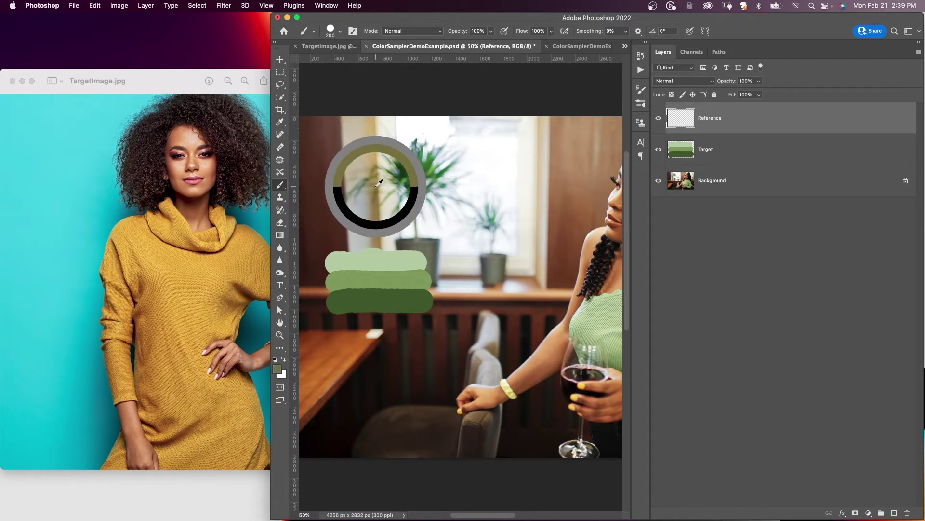
pyautogui.moveTo(379, 182); pyautogui.dragTo(187, 218)
pyautogui.hscroll(10, 422, 241)
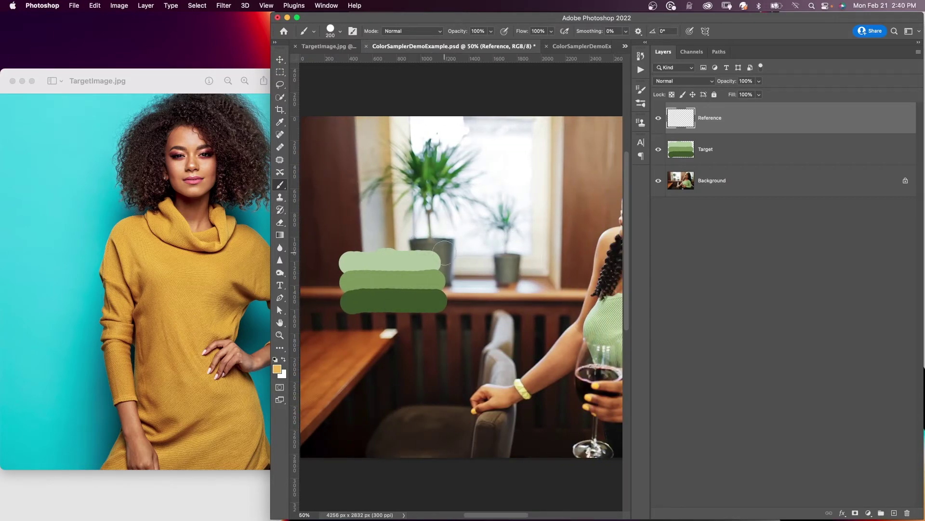
pyautogui.moveTo(458, 254)
pyautogui.mouseDown()
pyautogui.moveTo(449, 254)
pyautogui.moveTo(565, 260)
pyautogui.mouseUp()
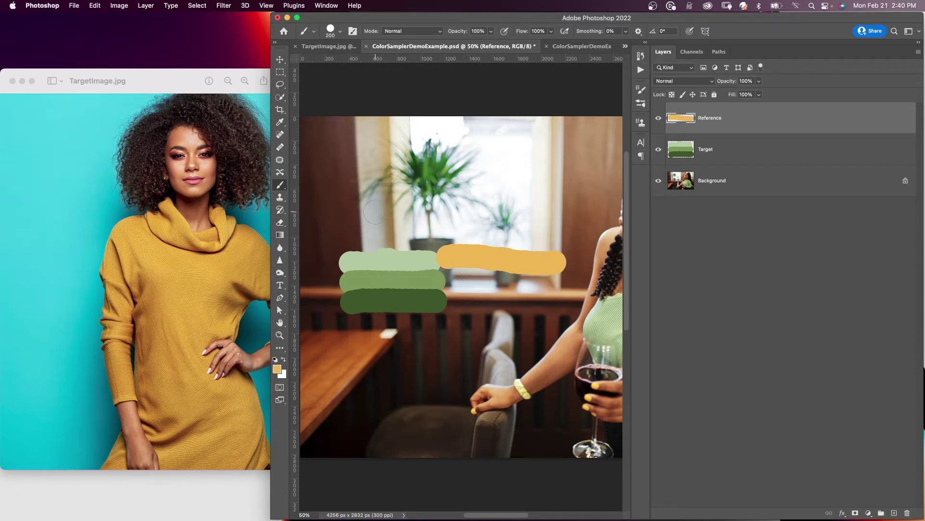
# Sample a midtone orange-brown from the yellow sweater and paint it beside the mid green swatch on the Reference layer.
pyautogui.hscroll(-3, 410, 202)
pyautogui.keyDown('alt'); pyautogui.click(426, 200); pyautogui.keyUp('alt')
pyautogui.moveTo(426, 201)
pyautogui.mouseDown()
pyautogui.moveTo(215, 308)
pyautogui.moveTo(152, 289)
pyautogui.mouseUp()
pyautogui.hscroll(5, 461, 312)
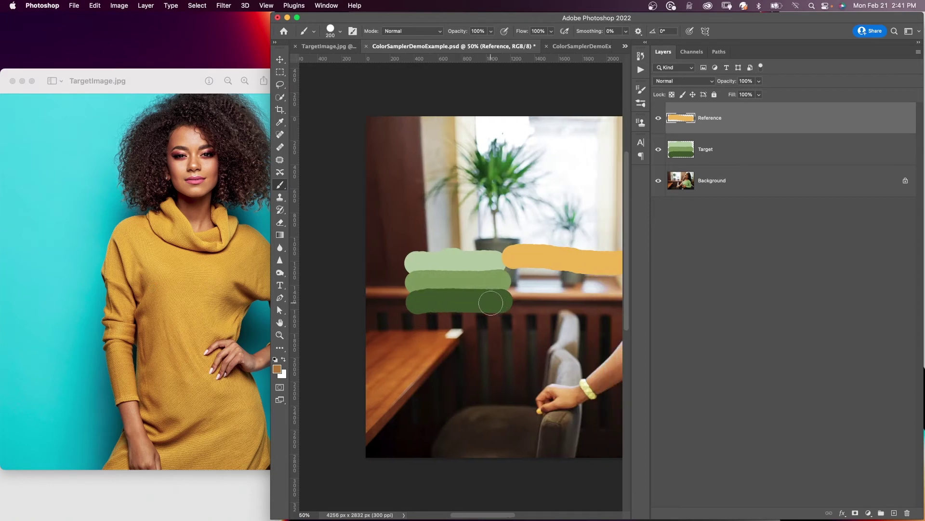
pyautogui.moveTo(461, 278); pyautogui.dragTo(576, 284)
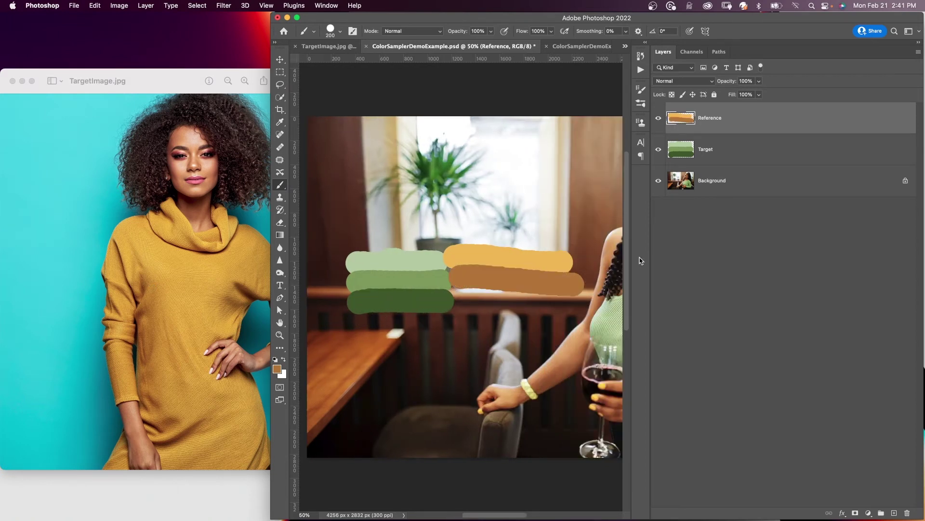
# Sample a dark brown shadow from the yellow sweater and paint it beside the dark green swatch on the Reference layer.
pyautogui.keyDown('alt'); pyautogui.click(384, 205); pyautogui.keyUp('alt')
pyautogui.moveTo(384, 206); pyautogui.dragTo(245, 291)
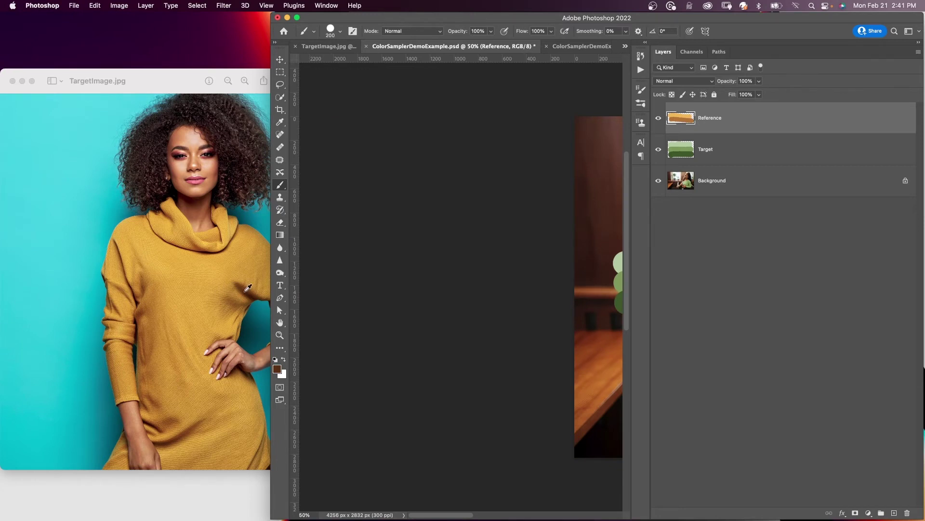
pyautogui.moveTo(248, 288); pyautogui.dragTo(248, 288)
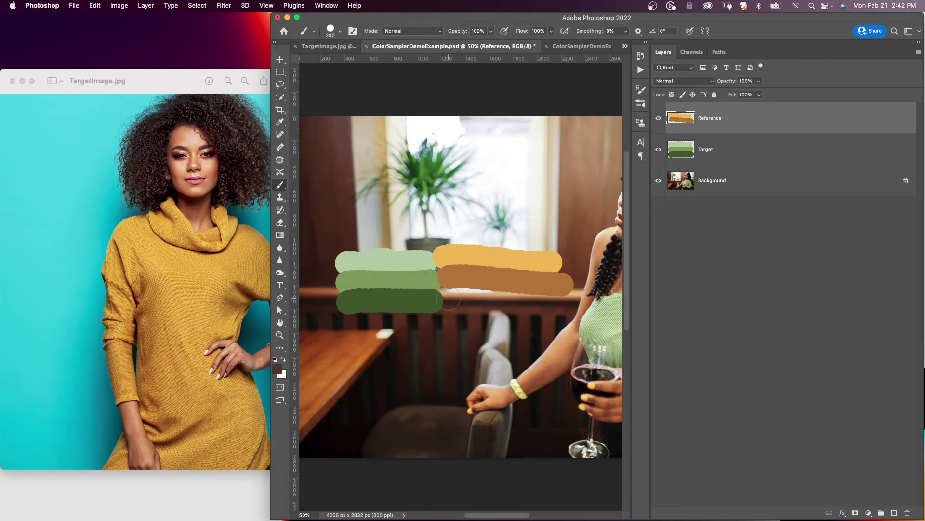
pyautogui.moveTo(446, 300); pyautogui.dragTo(565, 303)
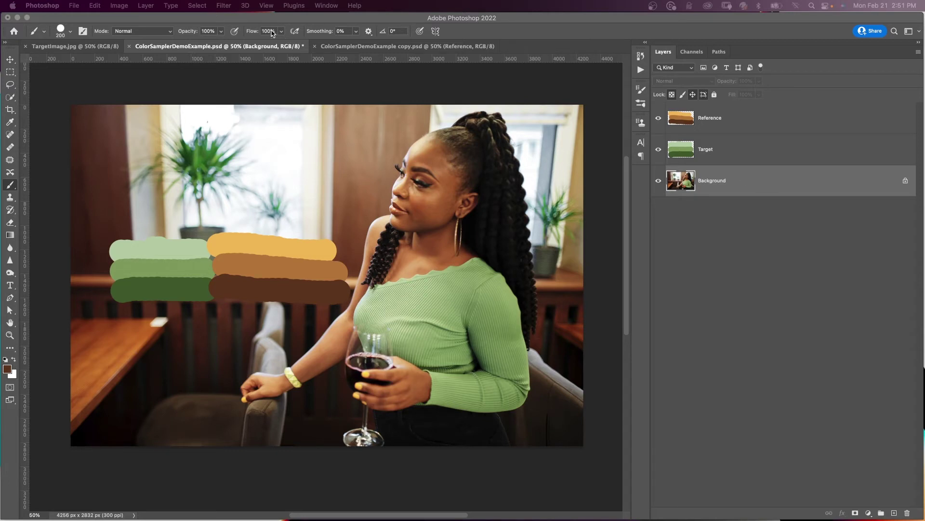
# Load the saved selection of the green sweater and add a Curves adjustment layer masked by it above the Target layer.
pyautogui.click(197, 6)
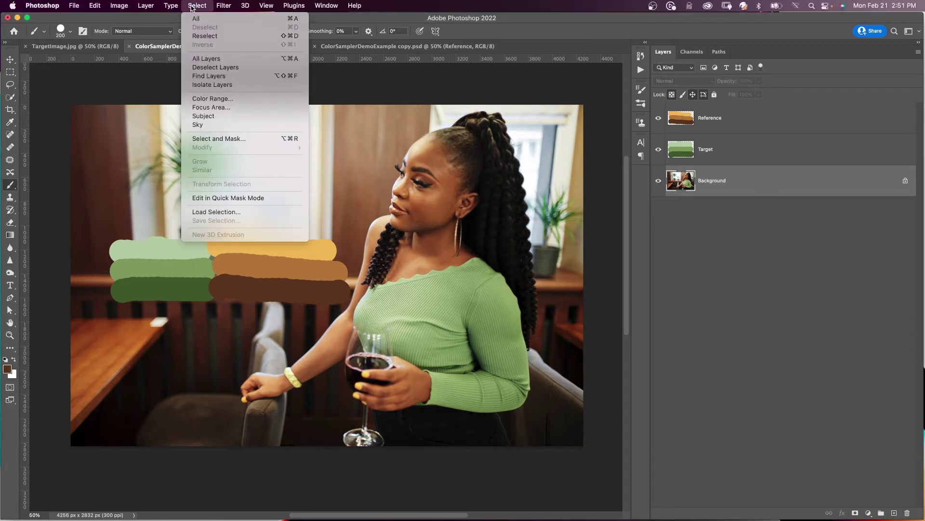
pyautogui.click(220, 212)
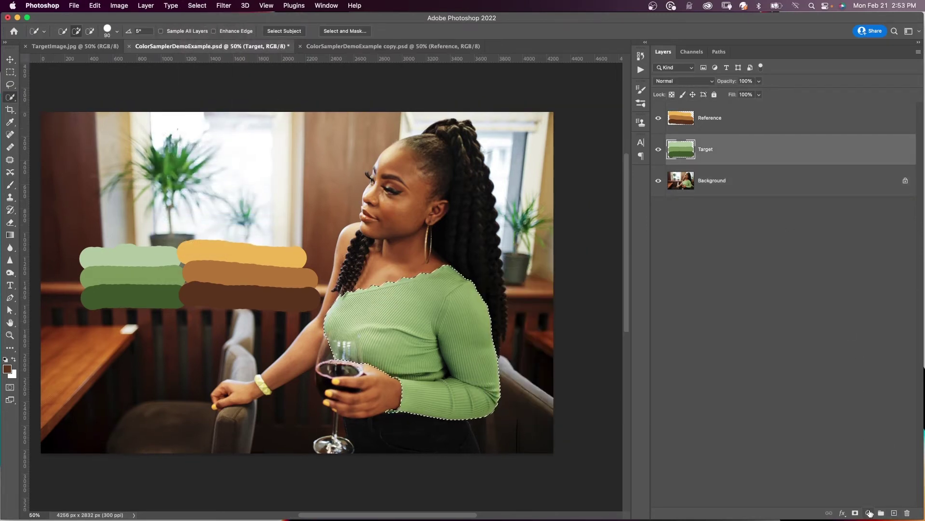
pyautogui.click(869, 513)
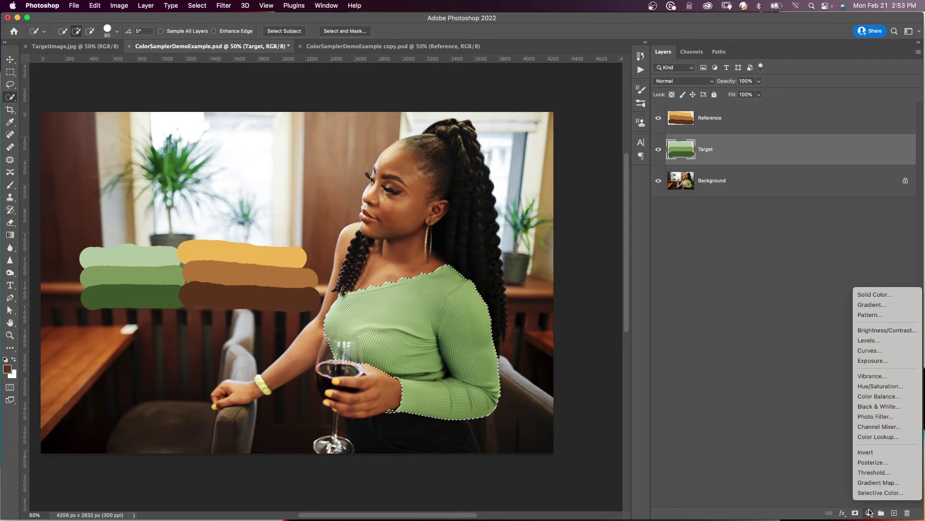
pyautogui.click(870, 350)
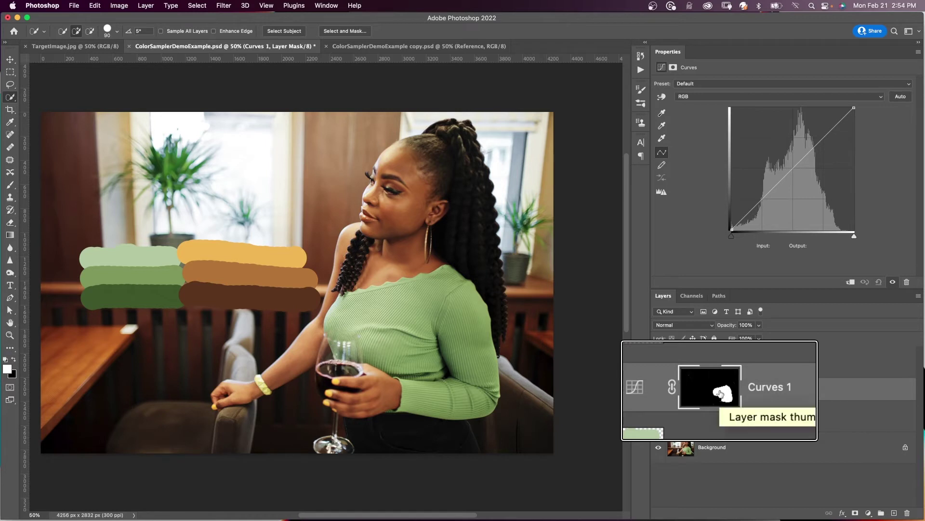
# Duplicate the Reference layer as Reference Copy and move the duplicate directly below the Curves 1 layer.
pyautogui.click(774, 370)
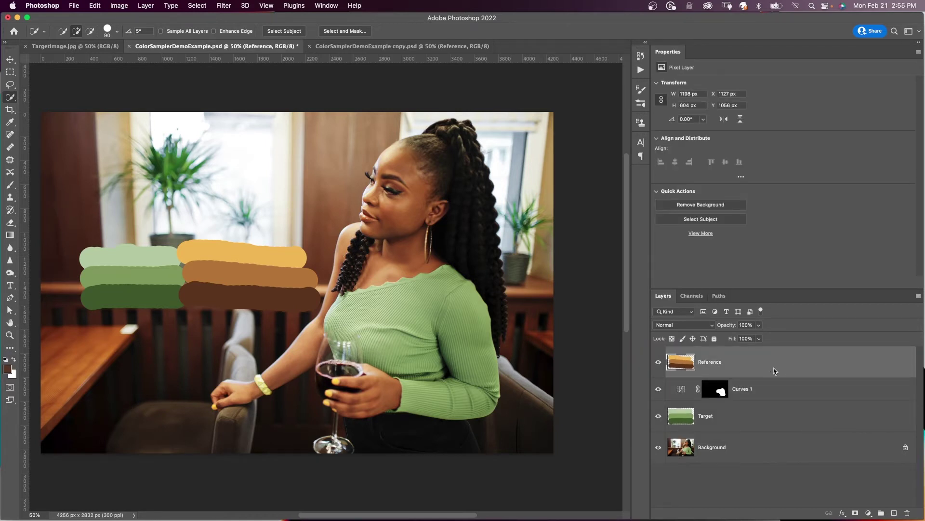
pyautogui.press('super+j')
pyautogui.doubleClick(701, 366)
pyautogui.write('Copy')
pyautogui.press('Return')
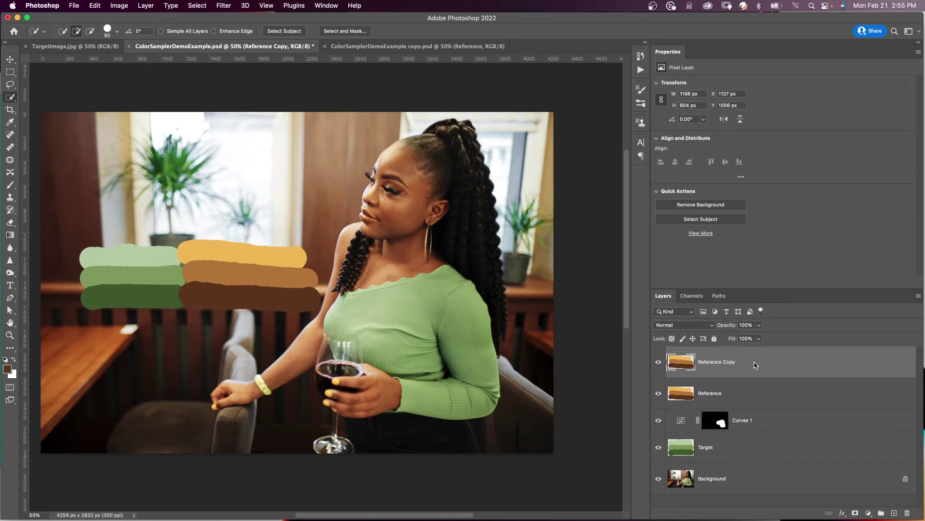
pyautogui.press('super+bracketleft')
pyautogui.press('super+bracketleft')
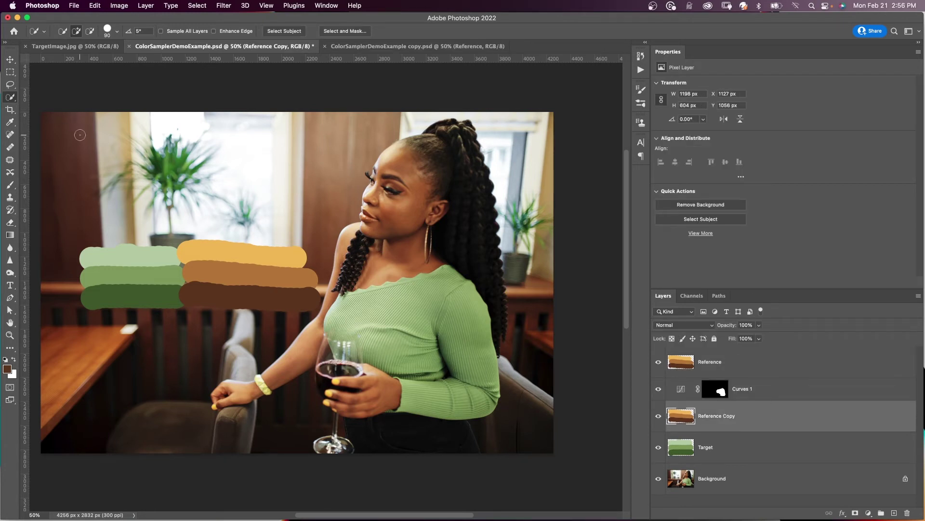
# Place a color sampler on each of the light yellow, orange-brown and dark brown swatches.
pyautogui.click(14, 125)
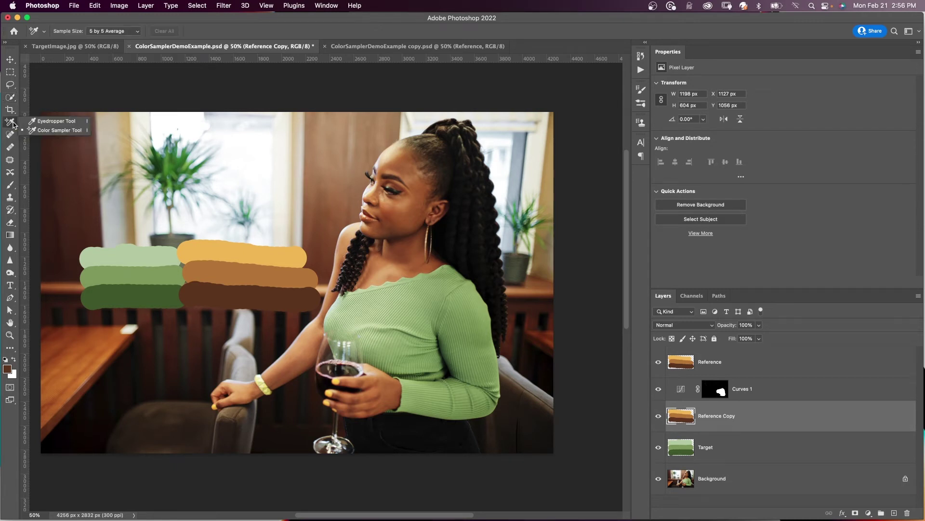
pyautogui.click(244, 256)
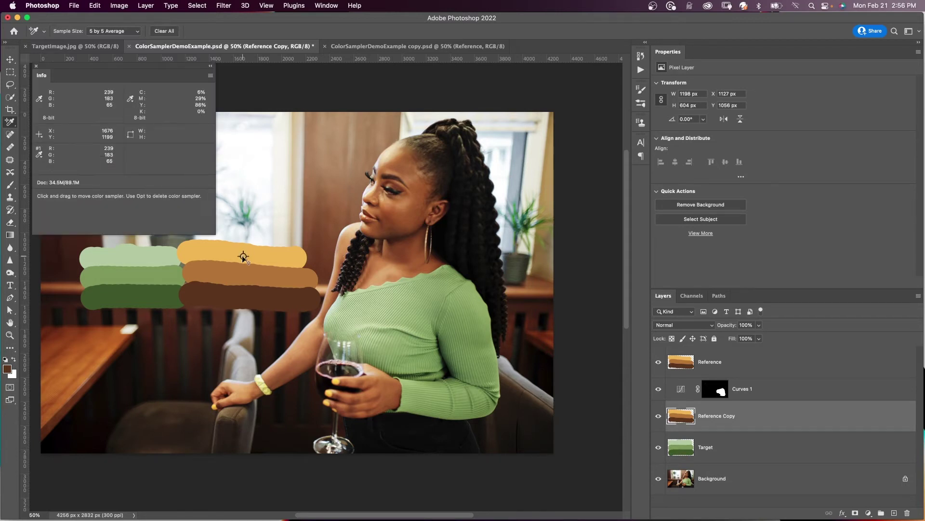
pyautogui.click(246, 275)
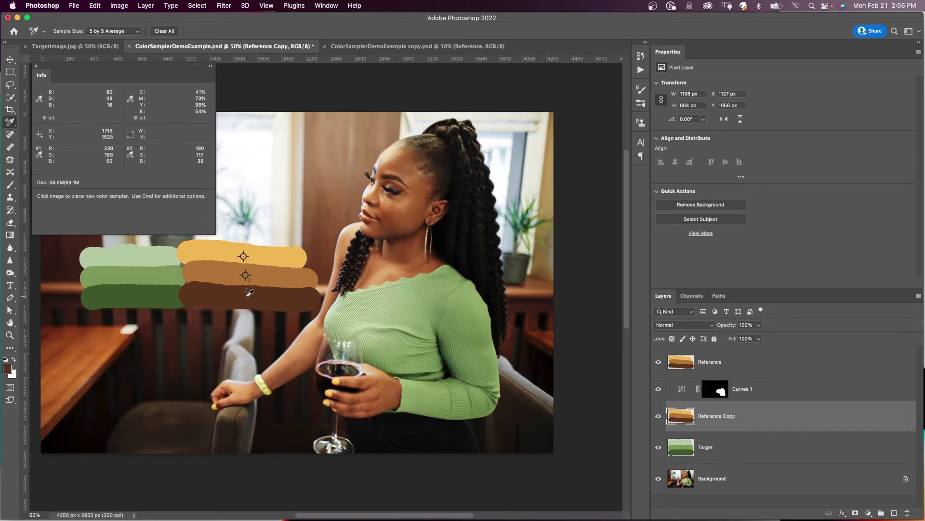
pyautogui.click(246, 297)
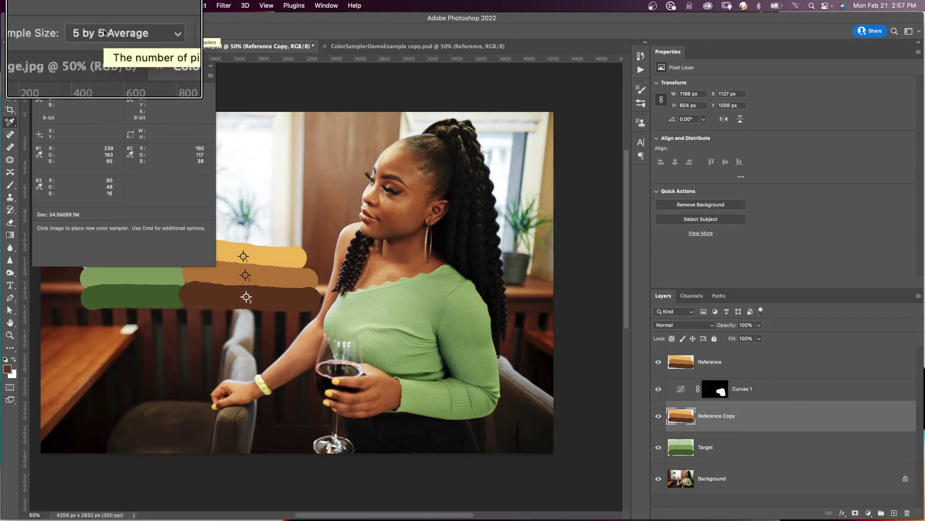
# Add points for the light, mid and dark green swatches to every channel curve of Curves 1, and display the Red curve.
pyautogui.click(681, 391)
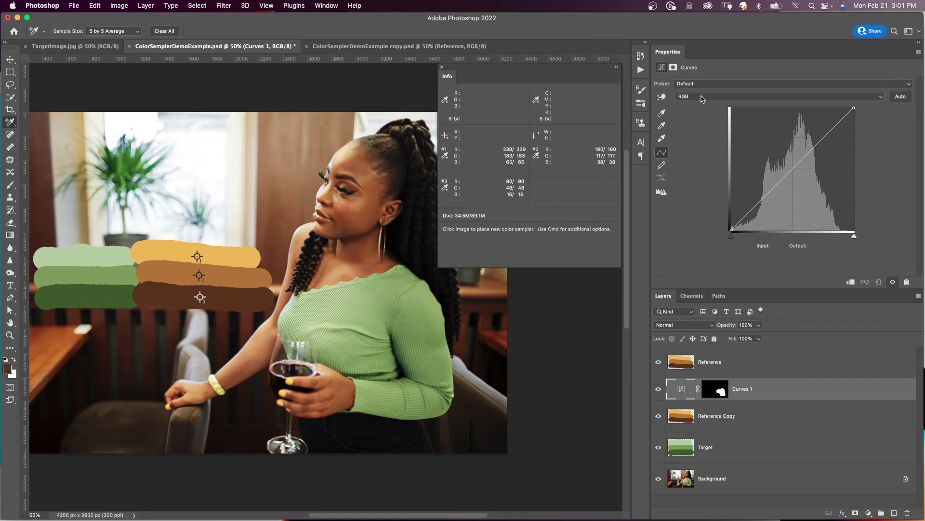
pyautogui.click(662, 98)
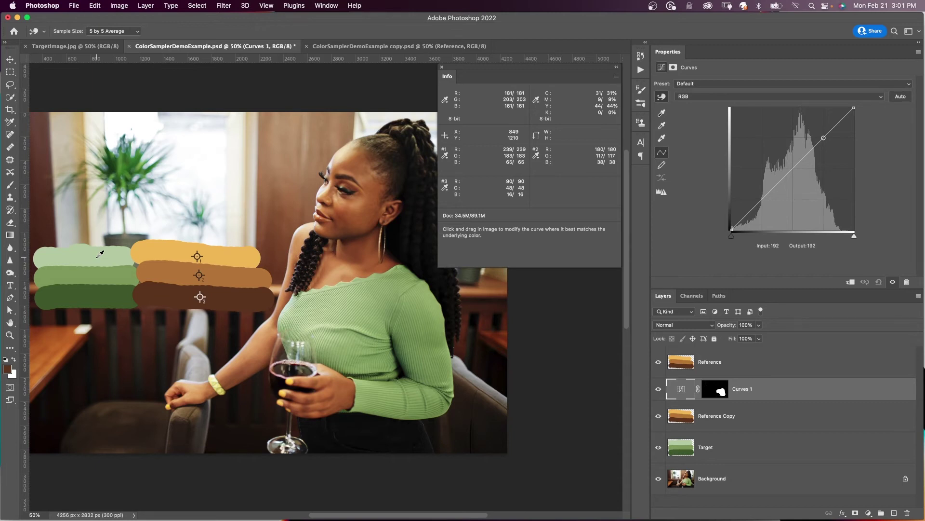
pyautogui.press('shift')
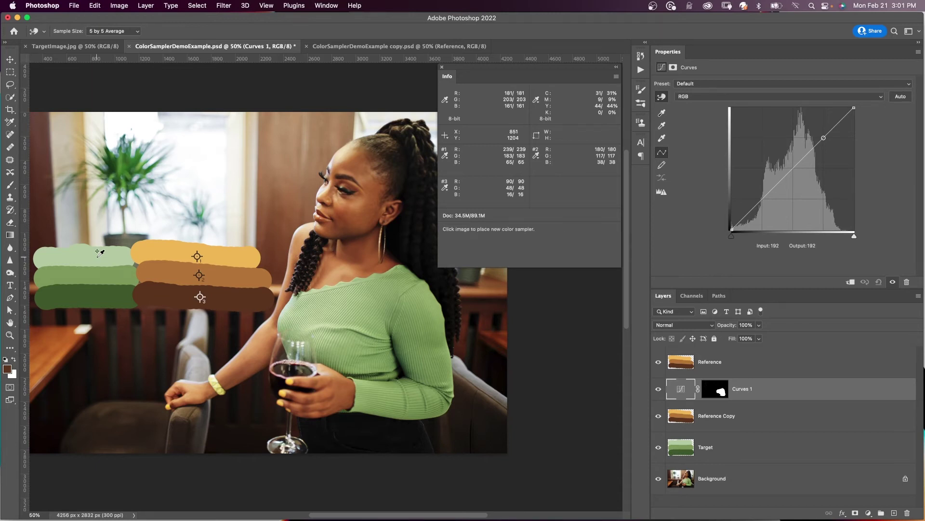
pyautogui.click(96, 253)
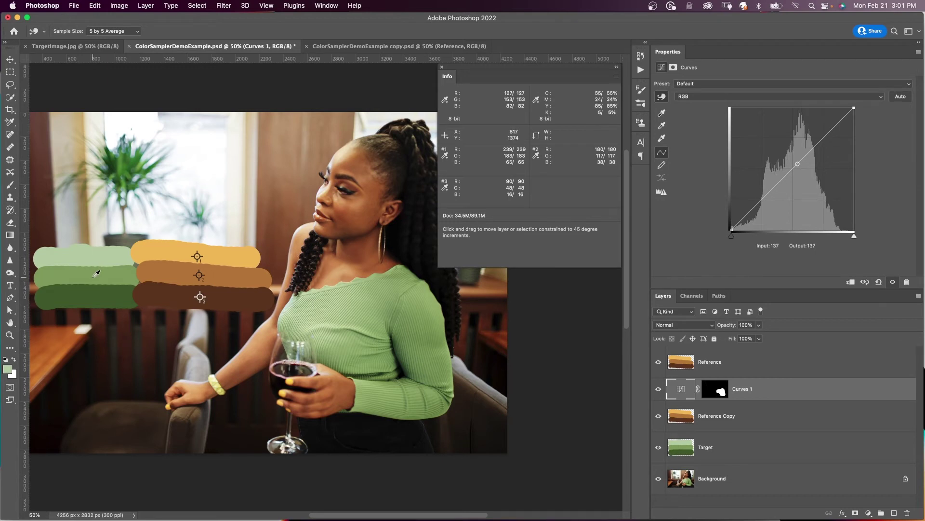
pyautogui.click(96, 273)
pyautogui.click(100, 295)
pyautogui.click(732, 97)
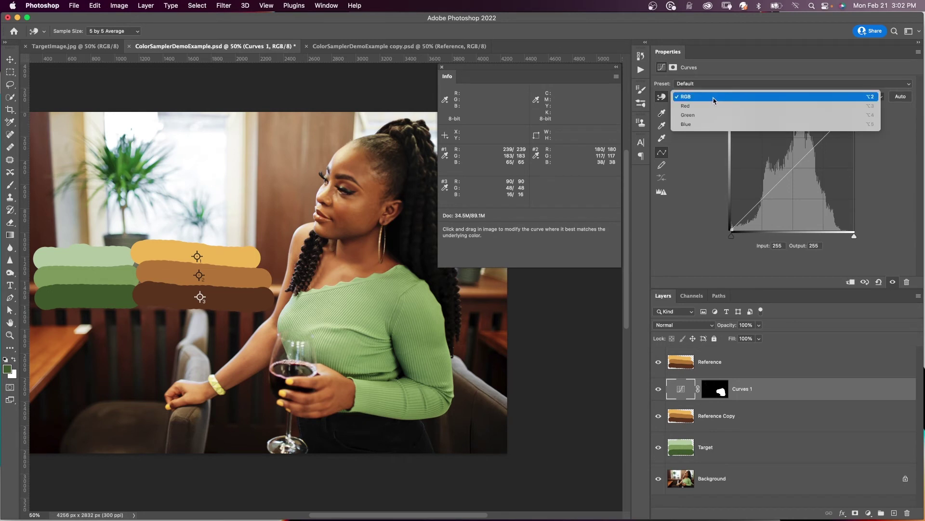
pyautogui.click(712, 107)
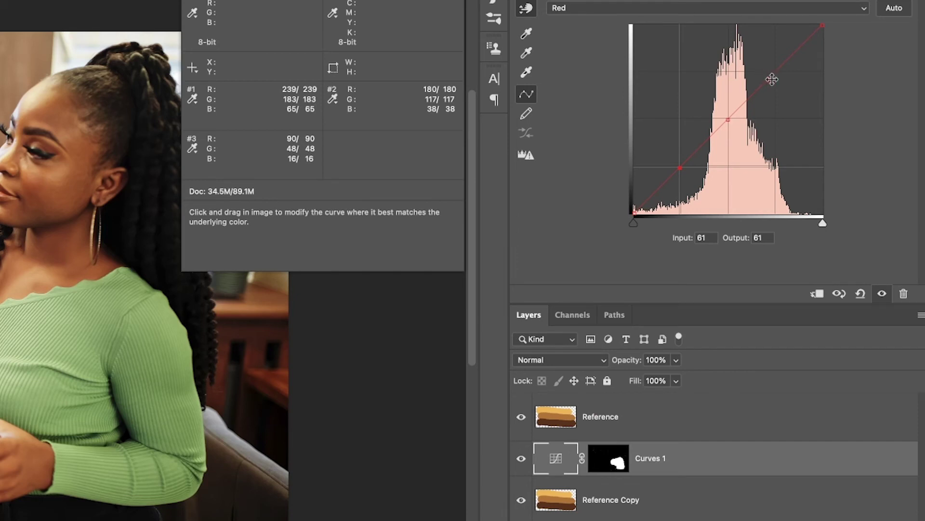
# Review the points on the Red, Green and Blue curves of Curves 1 and return to the composite RGB curve.
pyautogui.click(768, 79)
pyautogui.hotkey('alt', '4')
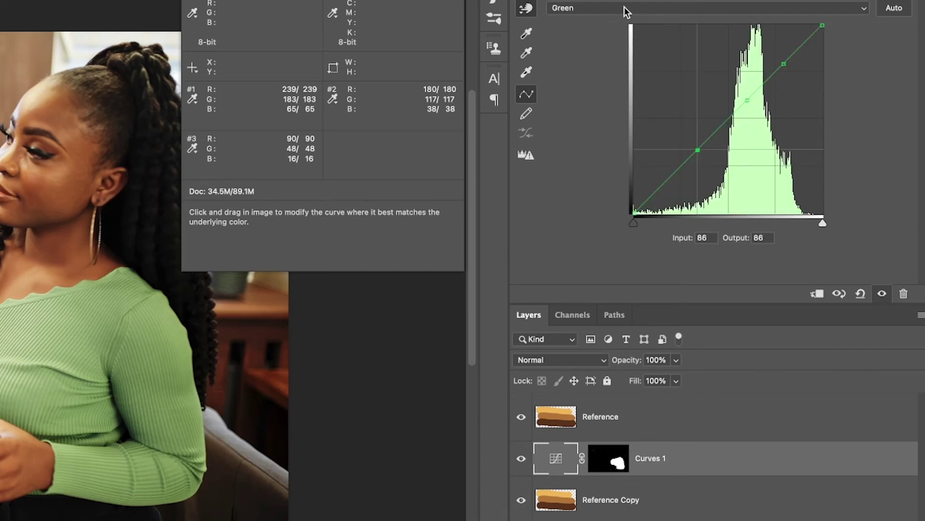
pyautogui.click(649, 13)
pyautogui.click(641, 22)
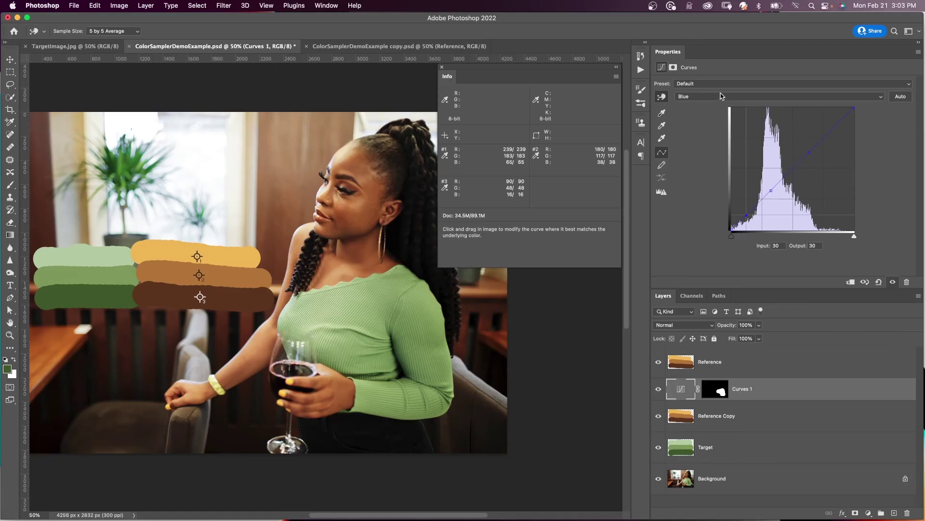
pyautogui.click(616, 12)
pyautogui.click(709, 74)
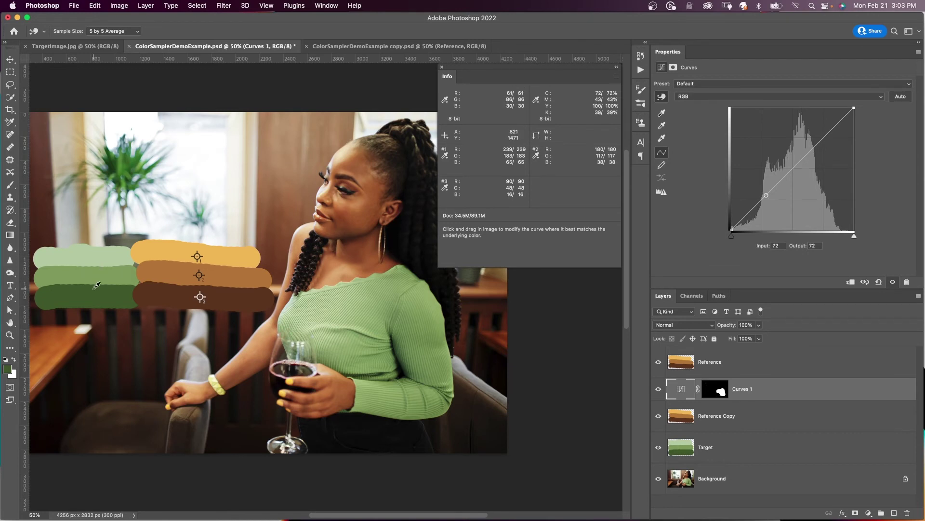
# Set the outputs of the Red curve's light, mid and dark points to the sampler values 239, 180 and 90.
pyautogui.click(704, 97)
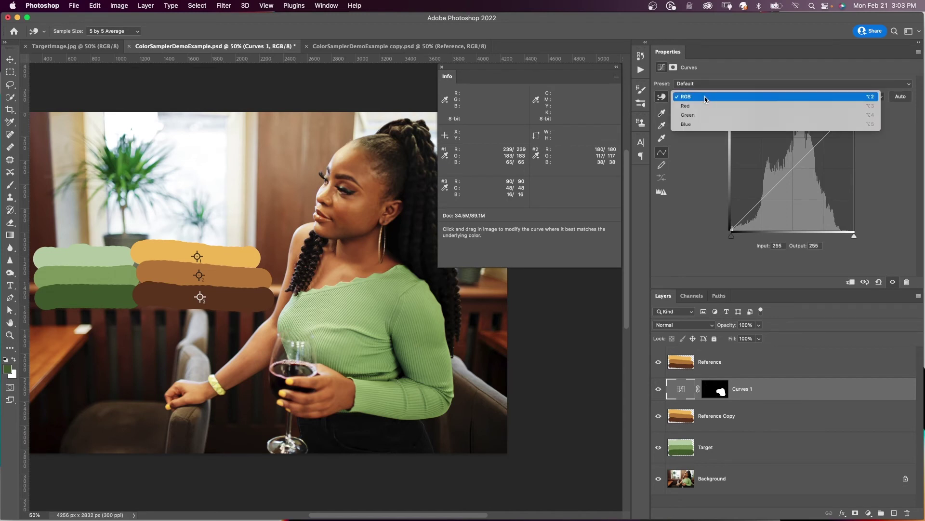
pyautogui.click(703, 107)
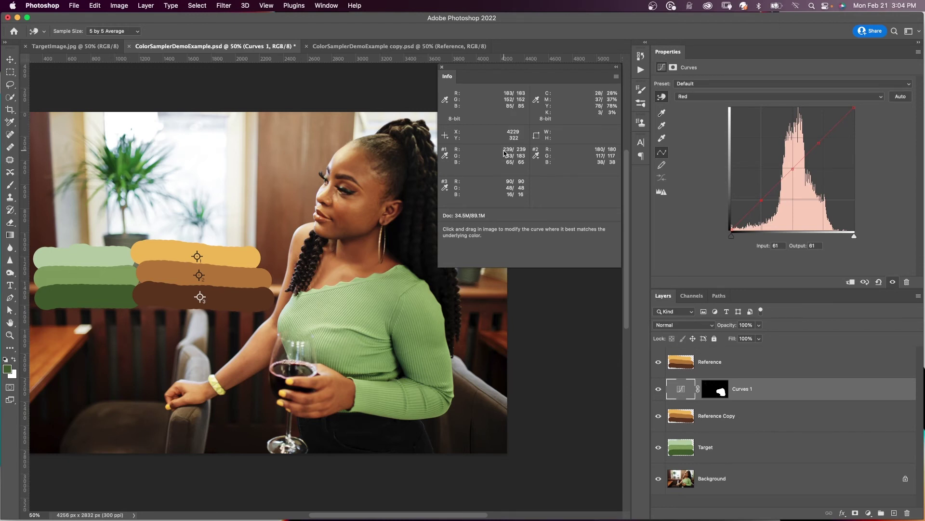
pyautogui.click(820, 143)
pyautogui.click(813, 246)
pyautogui.write('239')
pyautogui.press('Return')
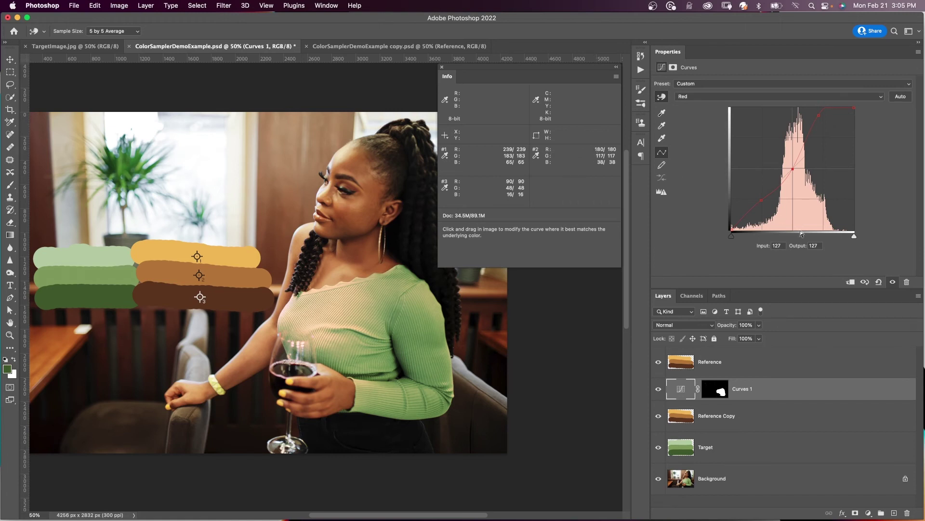
pyautogui.write('180')
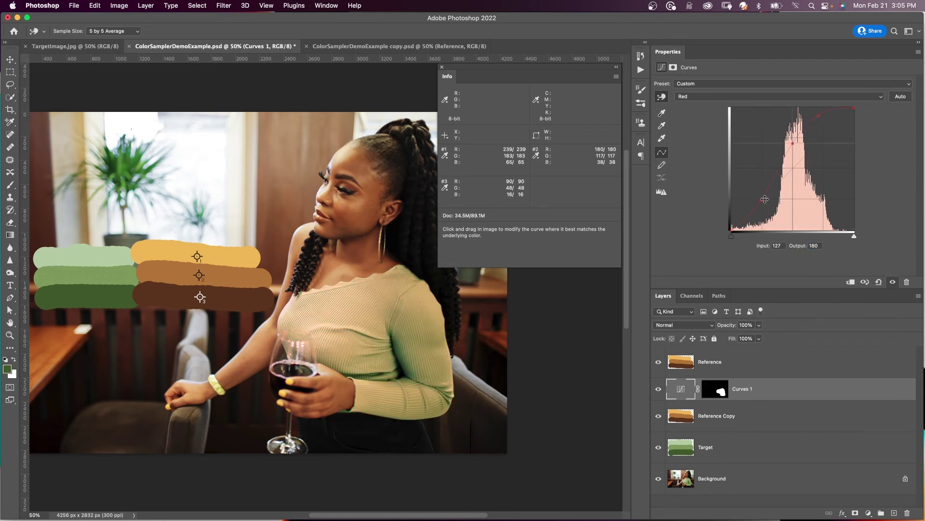
pyautogui.click(765, 201)
pyautogui.click(809, 246)
# Set the output of the Green curve's light point to sampler 1's green value, 183.
pyautogui.click(721, 96)
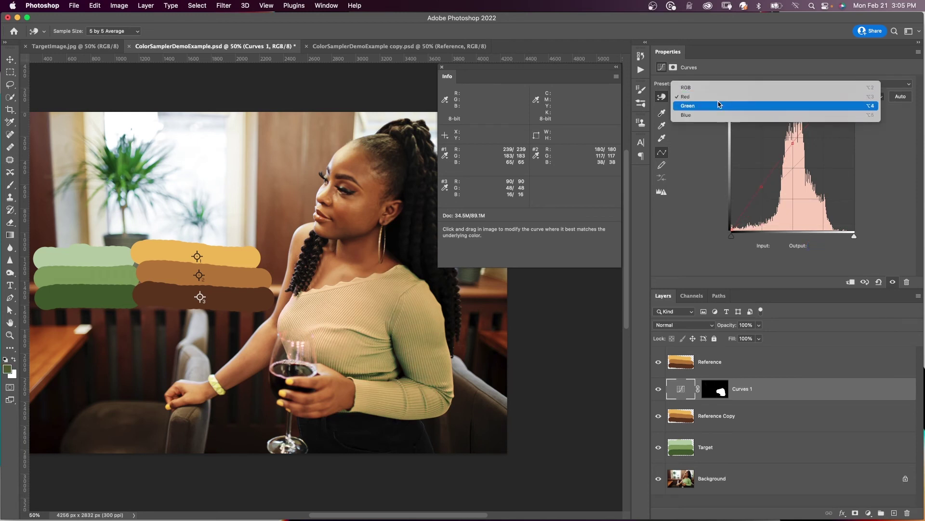
pyautogui.click(717, 106)
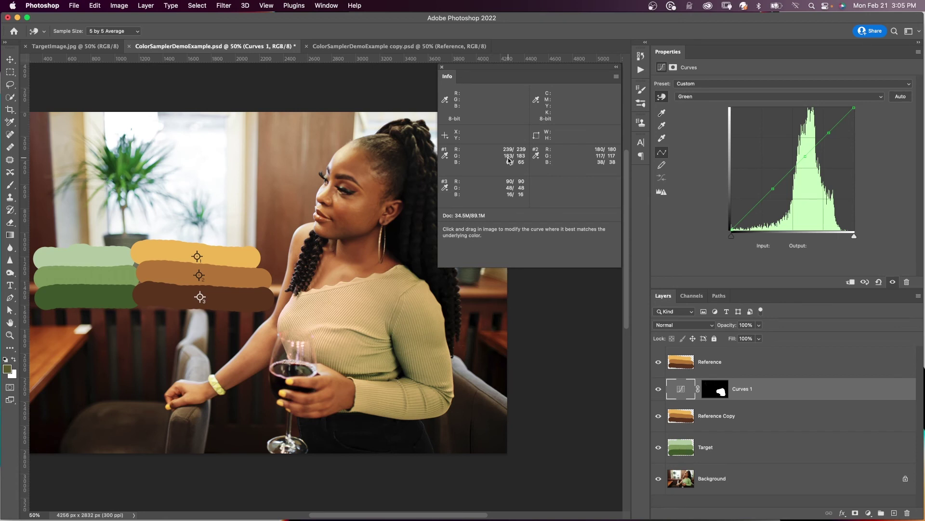
pyautogui.click(829, 132)
pyautogui.doubleClick(819, 245)
pyautogui.write('18')
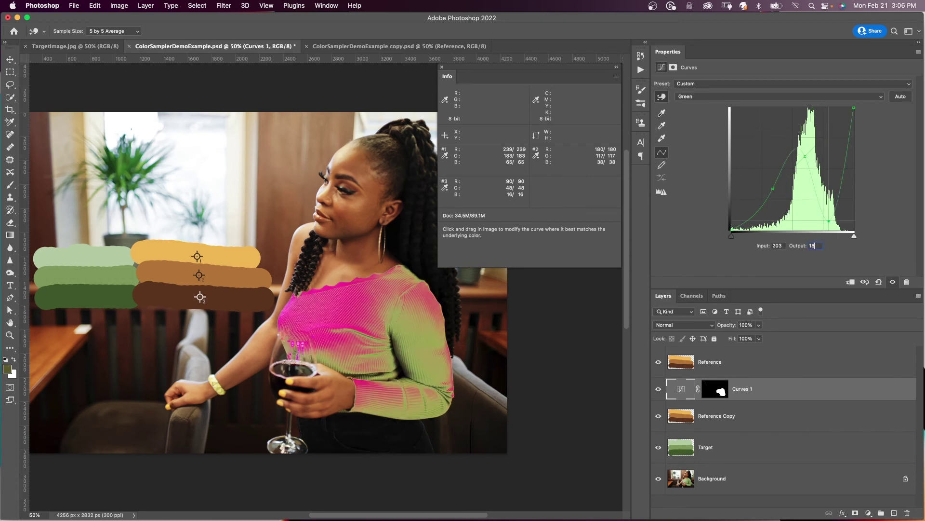
pyautogui.write('3')
pyautogui.press('Return')
# Set the Green curve's mid point output to 117 and its dark point output to 48.
pyautogui.click(805, 157)
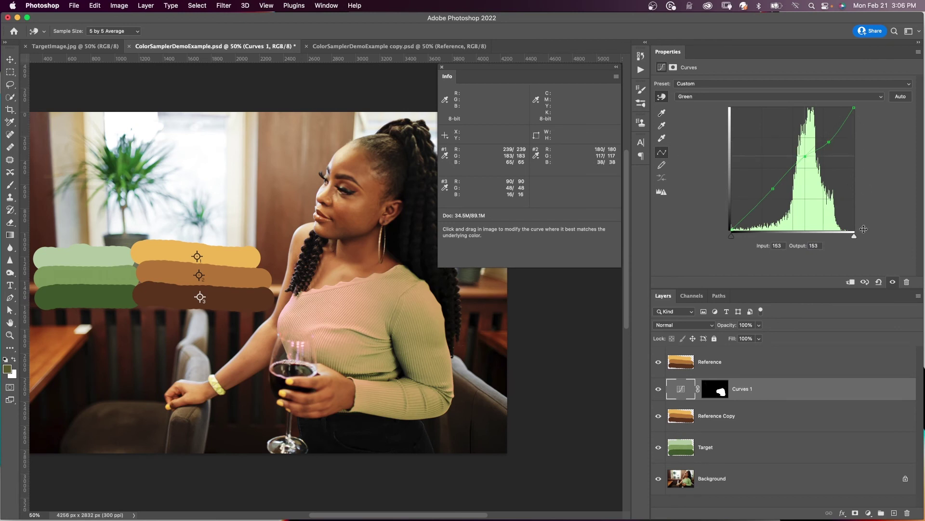
pyautogui.doubleClick(819, 246)
pyautogui.write('117')
pyautogui.press('Return')
pyautogui.click(772, 190)
pyautogui.doubleClick(806, 246)
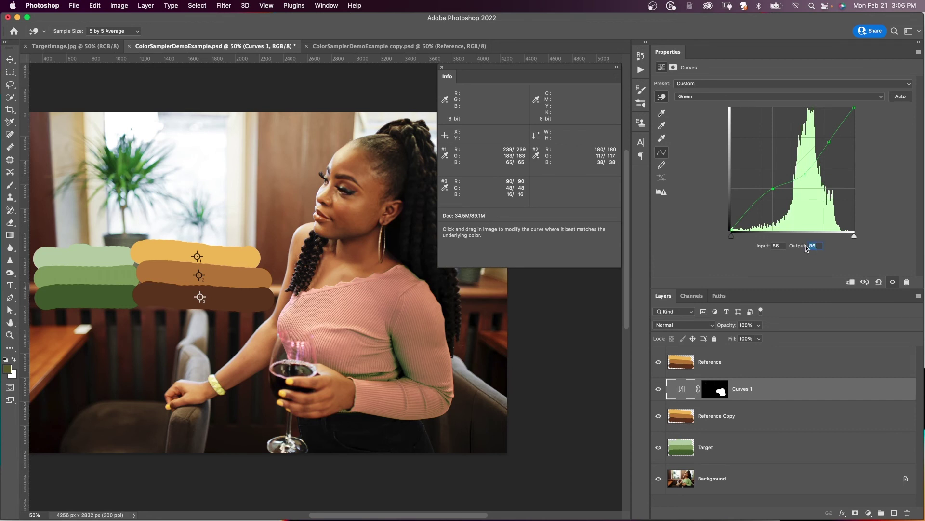
pyautogui.write('48')
pyautogui.press('Return')
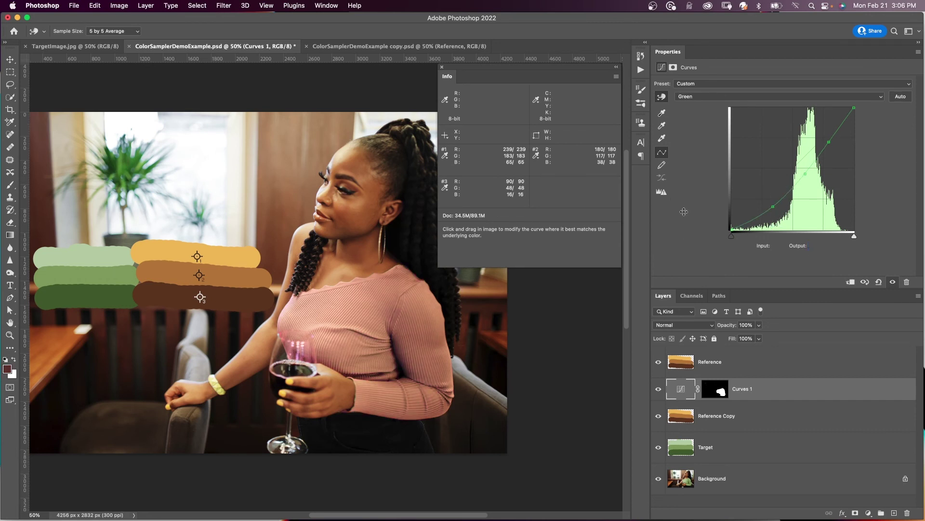
# Set the Blue curve's light, mid and dark point outputs to 65, 38 and 16, and return to the composite RGB curve.
pyautogui.click(880, 99)
pyautogui.click(881, 106)
pyautogui.click(810, 152)
pyautogui.doubleClick(806, 246)
pyautogui.write('65')
pyautogui.press('Return')
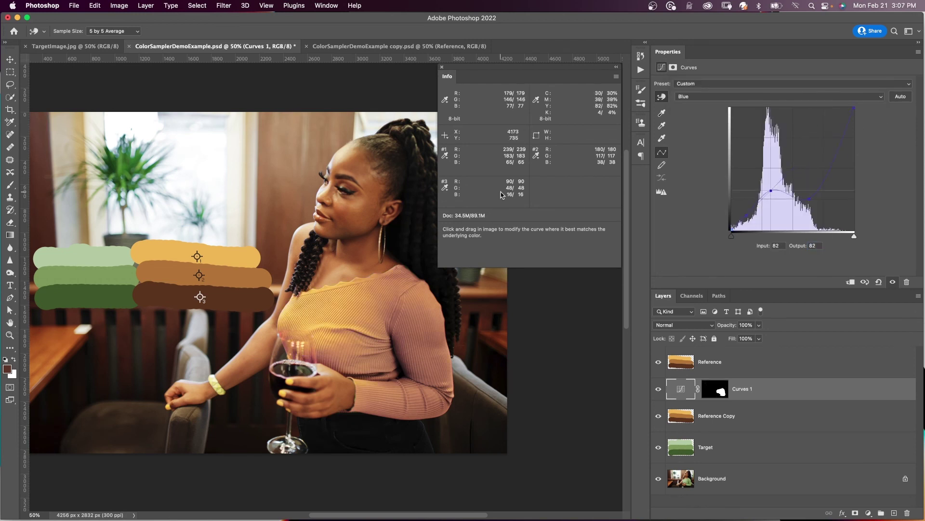
pyautogui.press('BackSpace')
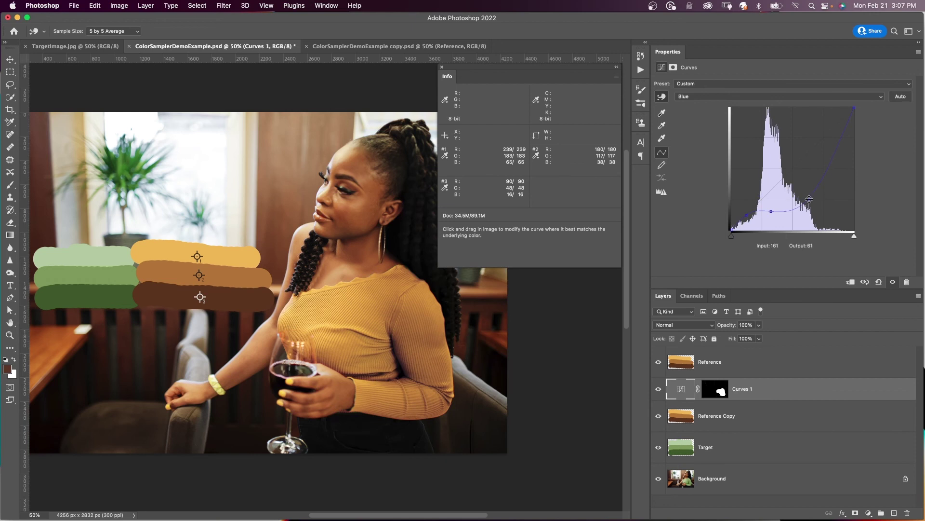
pyautogui.hotkey('alt', '2')
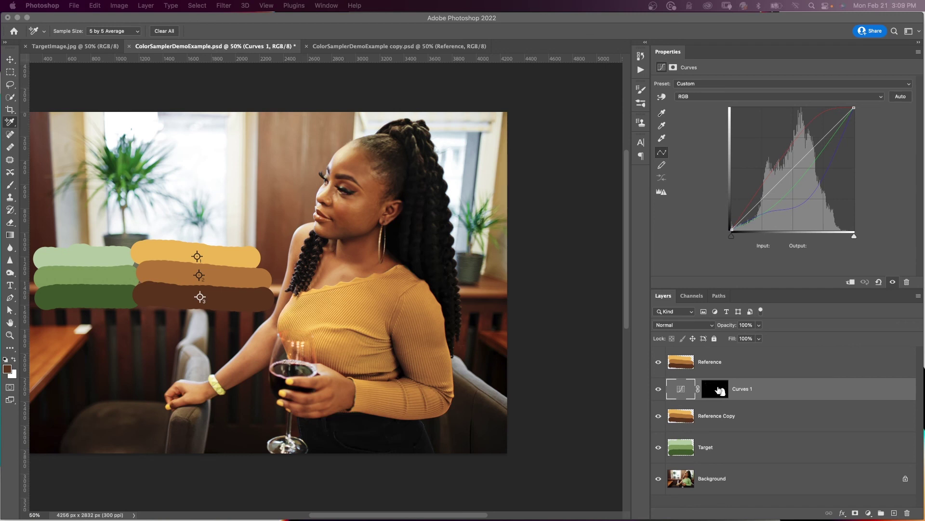
# Disable the Curves 1 layer mask to compare the adjusted green swatches with the reference swatches, and re-enable the mask.
pyautogui.moveTo(720, 391); pyautogui.dragTo(716, 392)
pyautogui.keyDown('shift'); pyautogui.click(718, 391); pyautogui.keyUp('shift')
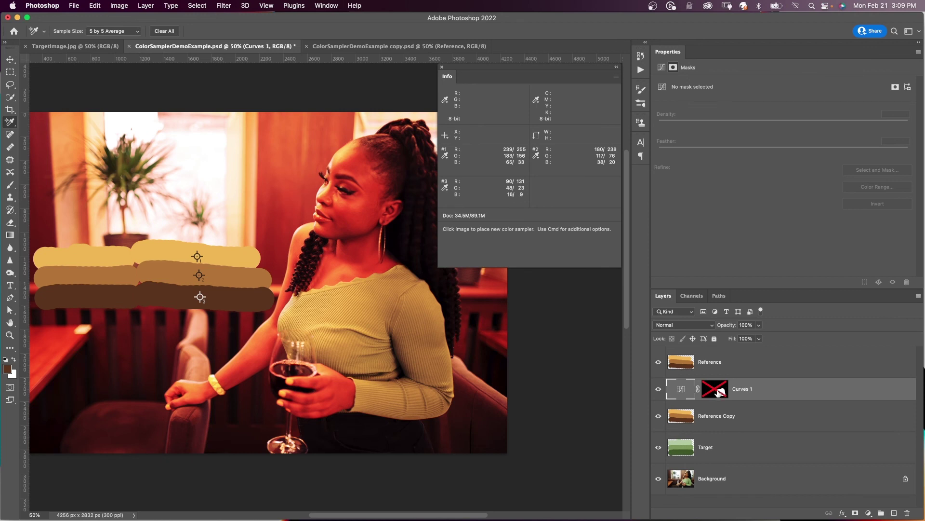
pyautogui.keyDown('shift'); pyautogui.click(718, 393); pyautogui.keyUp('shift')
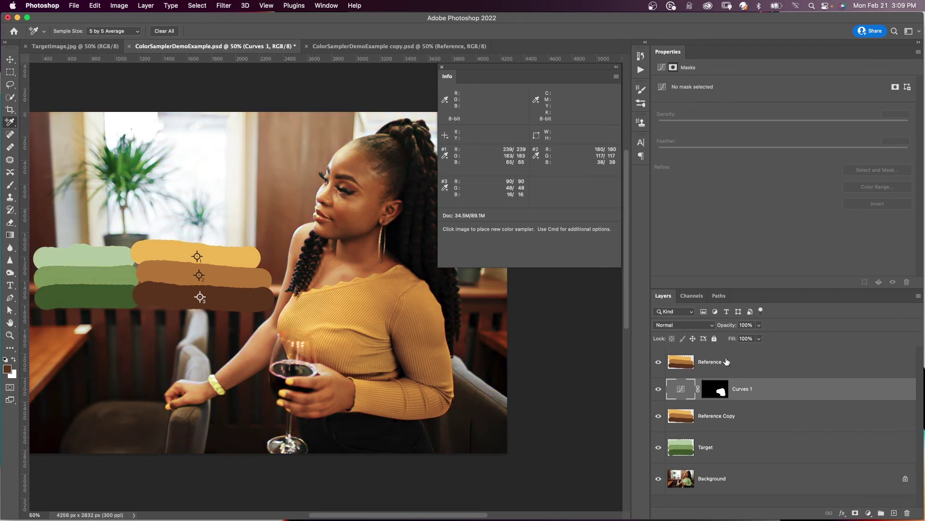